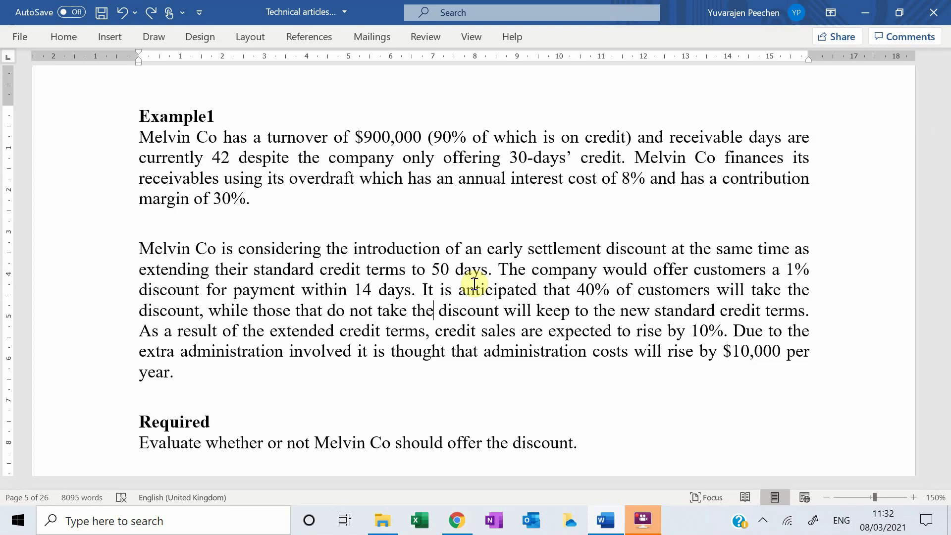
- Switch to the Pearson VUE spreadsheet in Chrome and enter "Turnover" in A1 with the scenario's 900000 in B1
{"action": "left_click", "coordinate": [458, 529]}
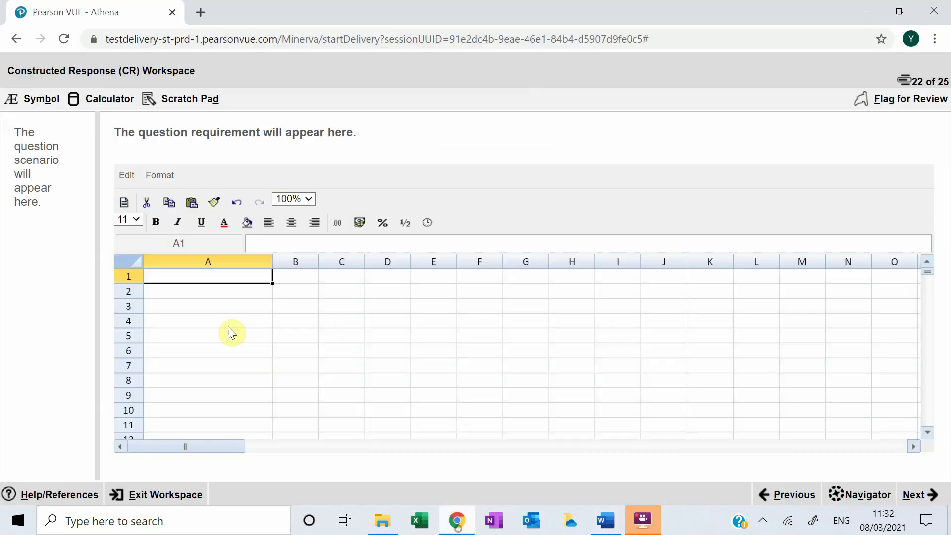
{"action": "left_click", "coordinate": [249, 278]}
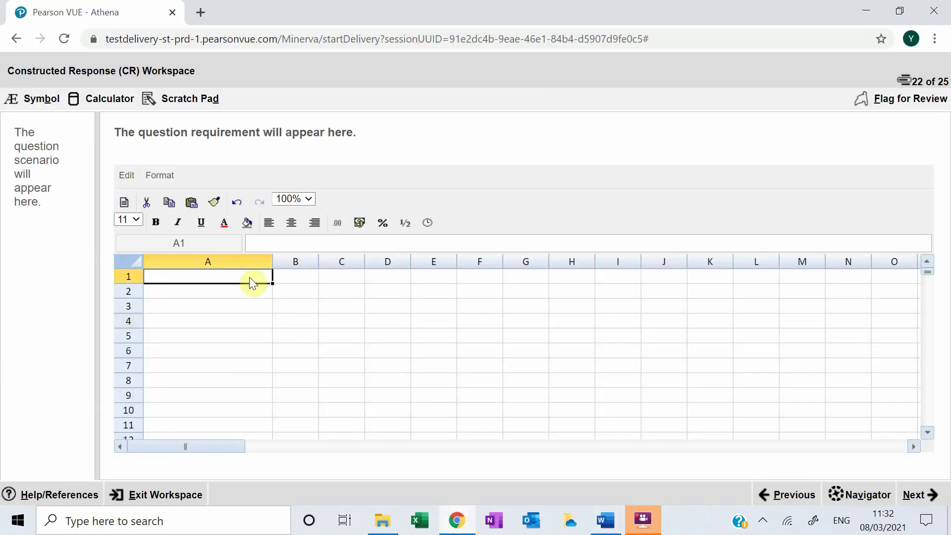
{"action": "type", "text": "Turno"}
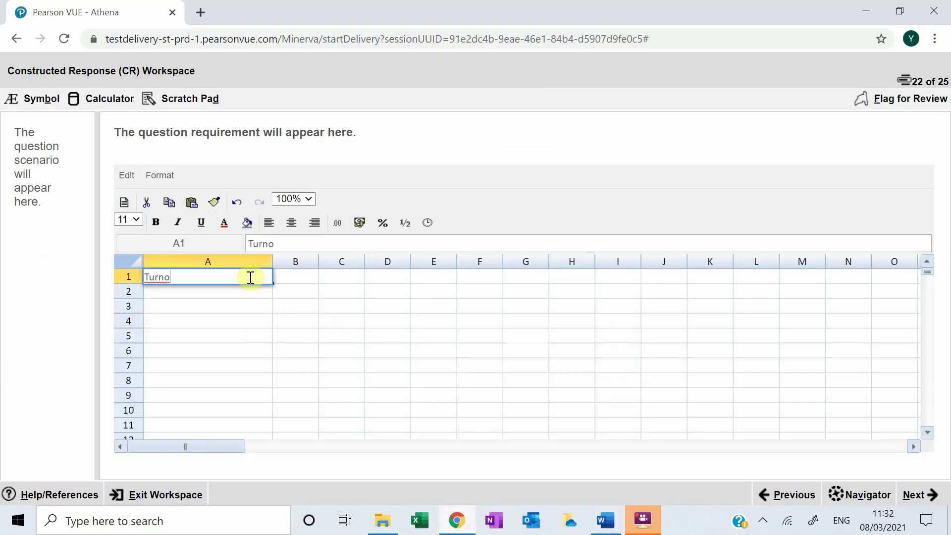
{"action": "type", "text": "ver"}
{"action": "key", "text": "Tab"}
{"action": "key", "text": "alt+Tab"}
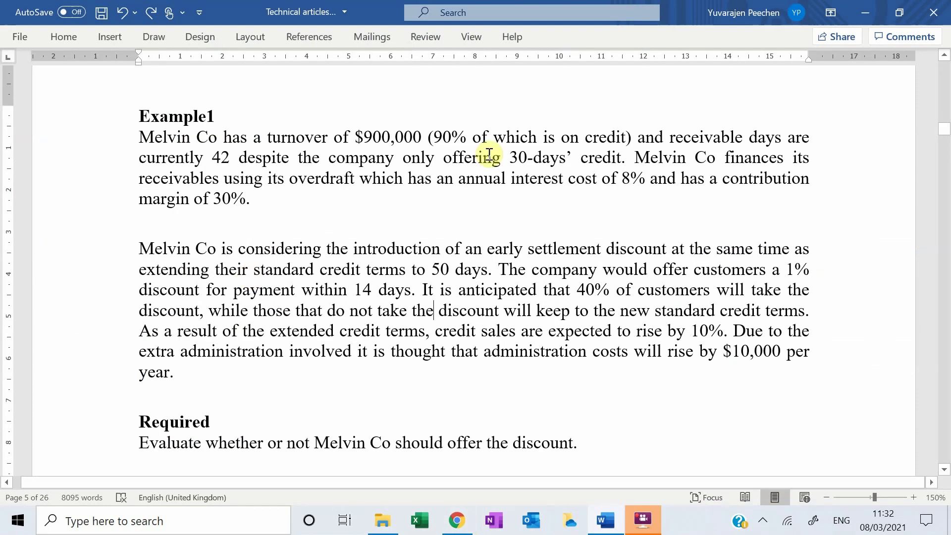
{"action": "key", "text": "alt+Tab"}
{"action": "type", "text": "900000"}
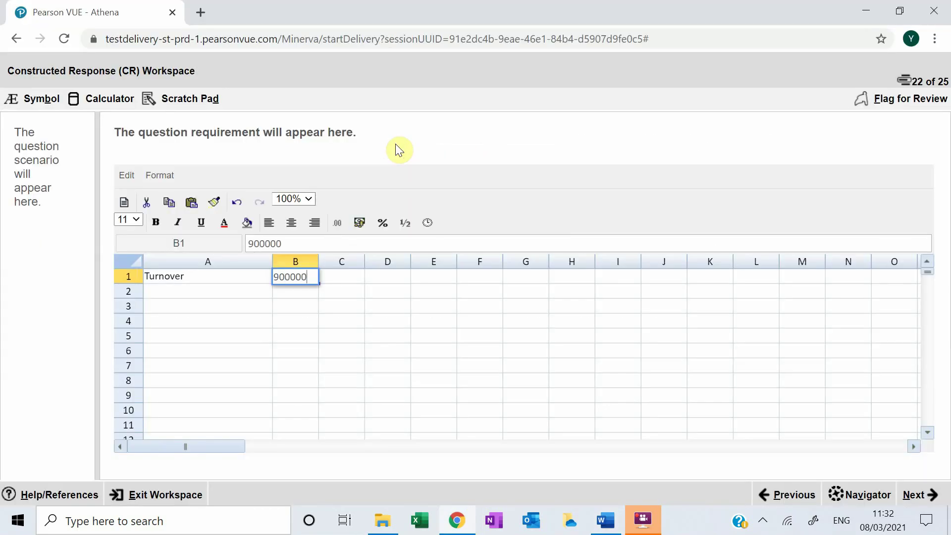
{"action": "key", "text": "Return"}
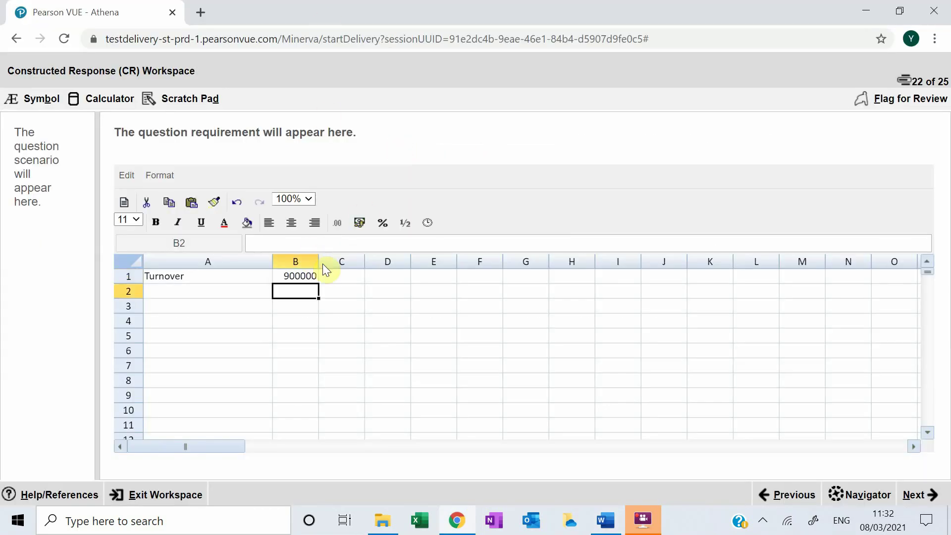
- Widen column B slightly and add a "Credit sales" row in A2, calculated in B2 as =B1*90%
{"action": "left_click_drag", "start_coordinate": [330, 268], "coordinate": [348, 267]}
{"action": "left_click", "coordinate": [210, 289]}
{"action": "type", "text": "C"}
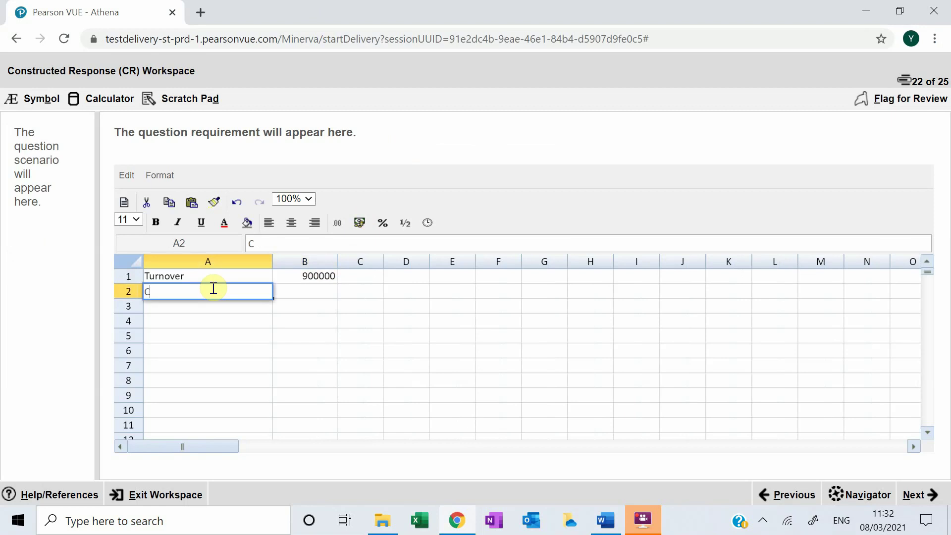
{"action": "type", "text": "redit sales"}
{"action": "key", "text": "Tab"}
{"action": "key", "text": "alt+Tab"}
{"action": "key", "text": "alt+Tab"}
{"action": "type", "text": "="}
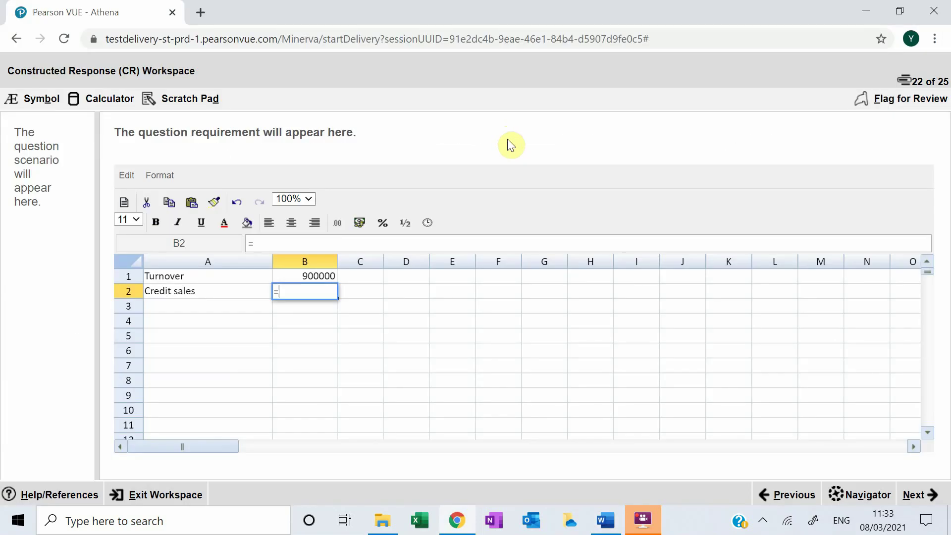
{"action": "type", "text": "B1*90%"}
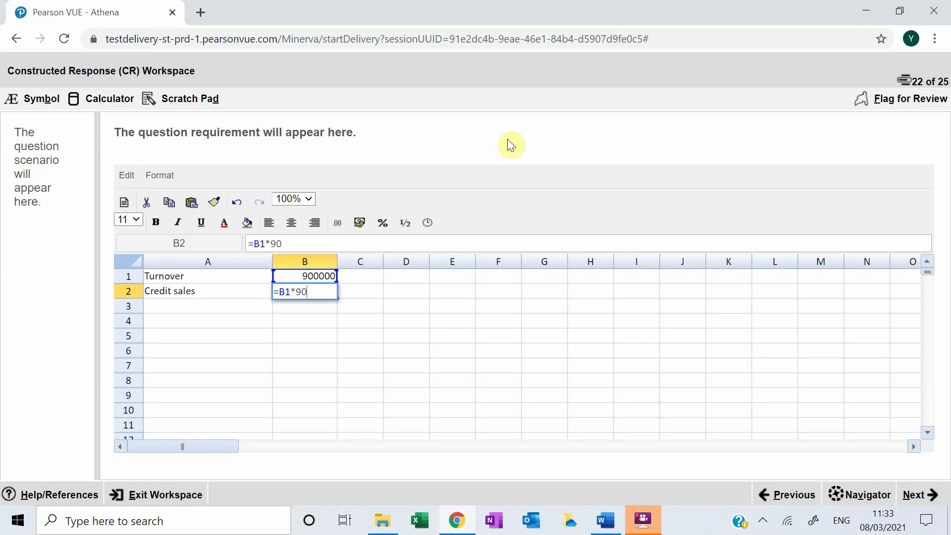
{"action": "key", "text": "Return"}
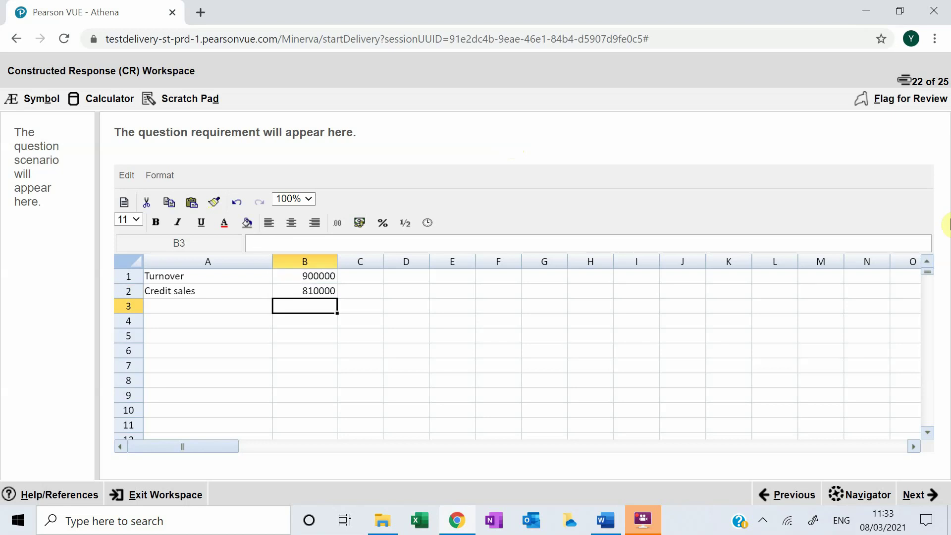
- Check the current receivable days in the Word scenario, and enter "Trade receivable days" in A3 with 42 in B3
{"action": "key", "text": "alt+Tab"}
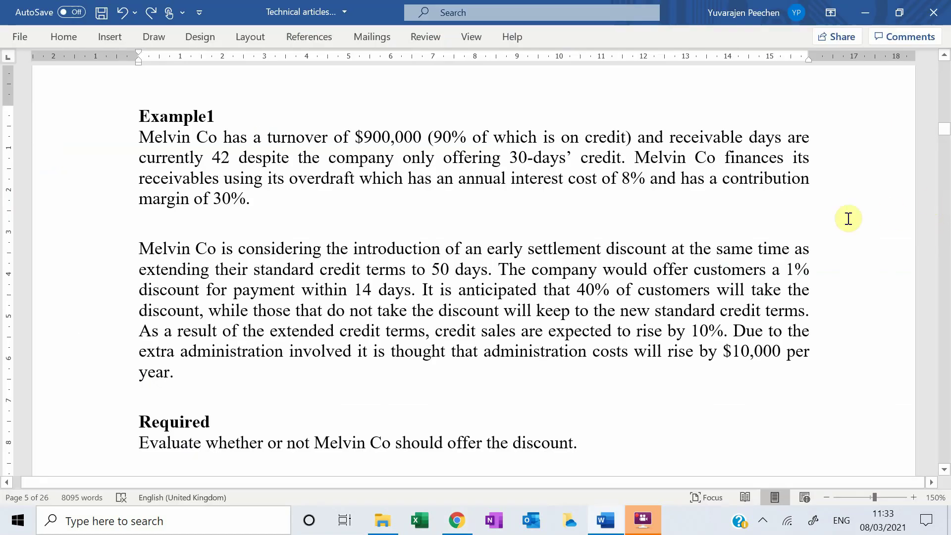
{"action": "left_click_drag", "start_coordinate": [208, 156], "coordinate": [396, 158]}
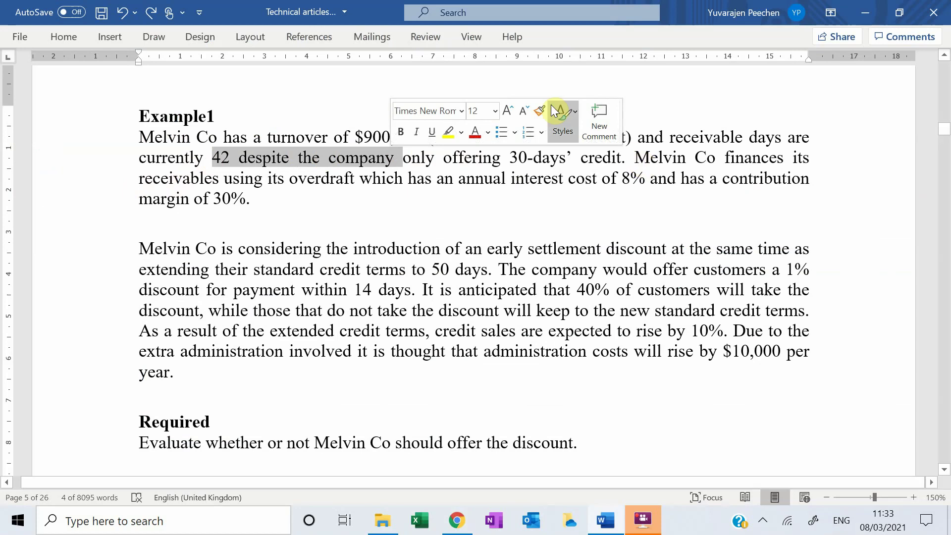
{"action": "left_click", "coordinate": [448, 219]}
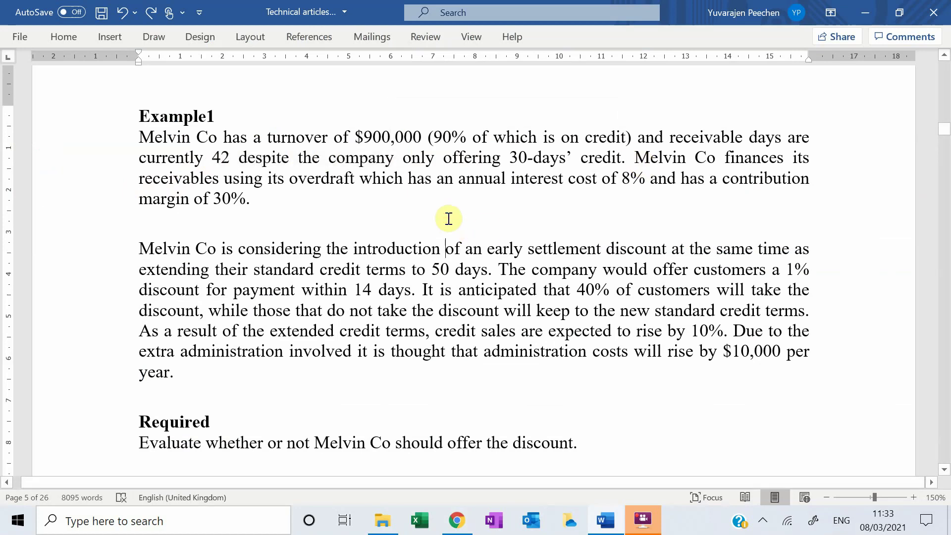
{"action": "key", "text": "alt+Tab"}
{"action": "key", "text": "Left"}
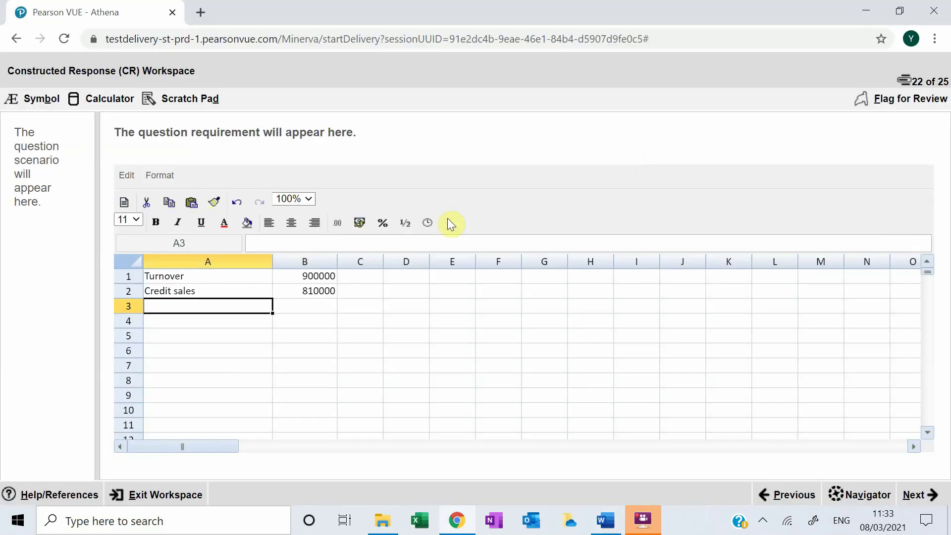
{"action": "type", "text": "Trade rec"}
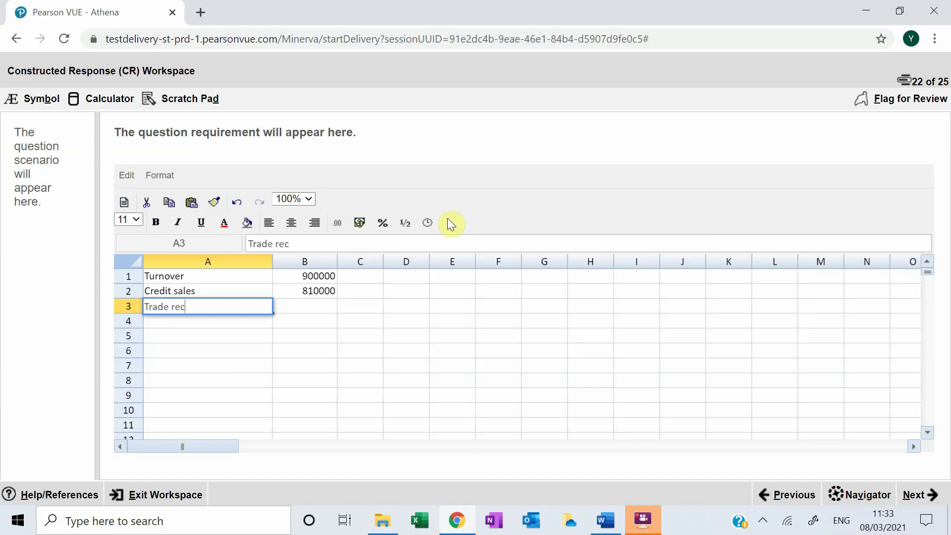
{"action": "type", "text": "eivable days"}
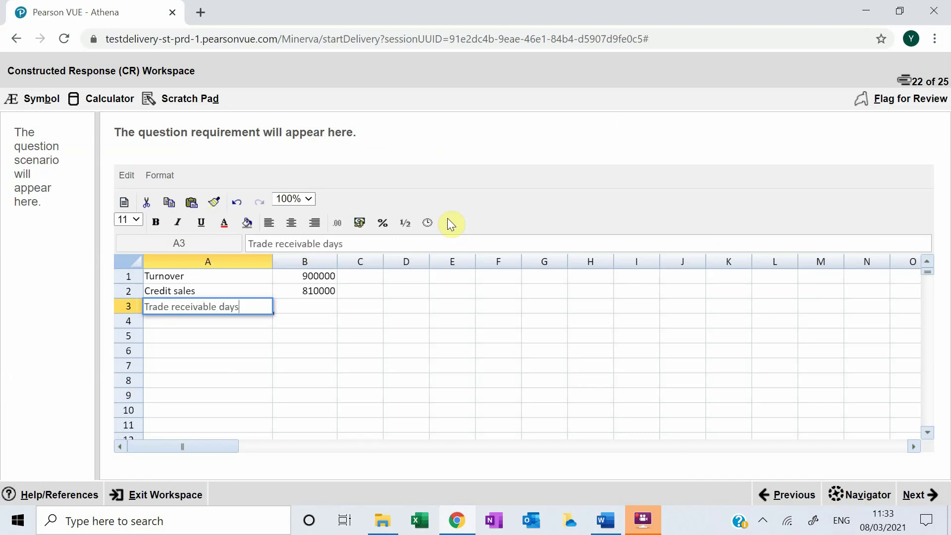
{"action": "key", "text": "Tab"}
{"action": "type", "text": "42"}
{"action": "key", "text": "Return"}
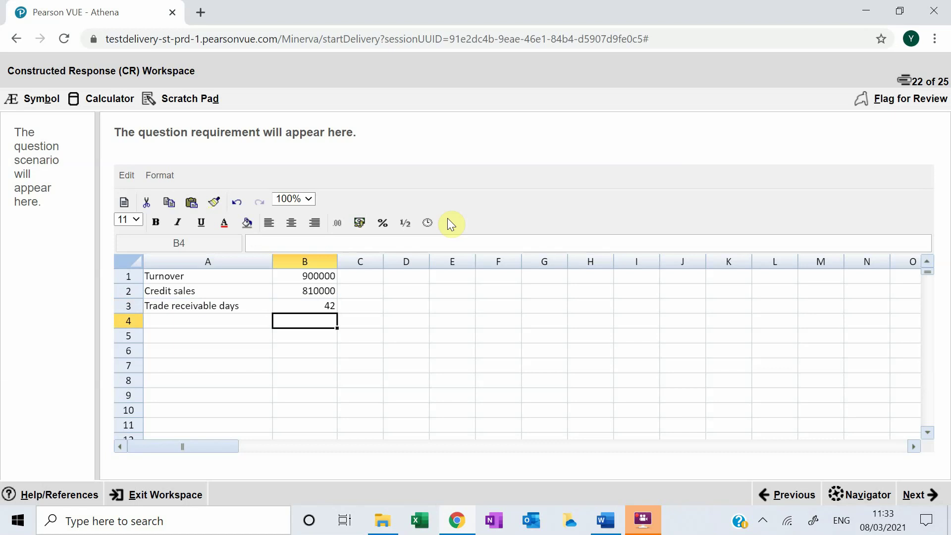
- Add the formula note "(trade rec/credit sales * 365 days)" in D3 beside the trade receivable days
{"action": "key", "text": "Up"}
{"action": "key", "text": "Right"}
{"action": "key", "text": "Right"}
{"action": "type", "text": "(trade"}
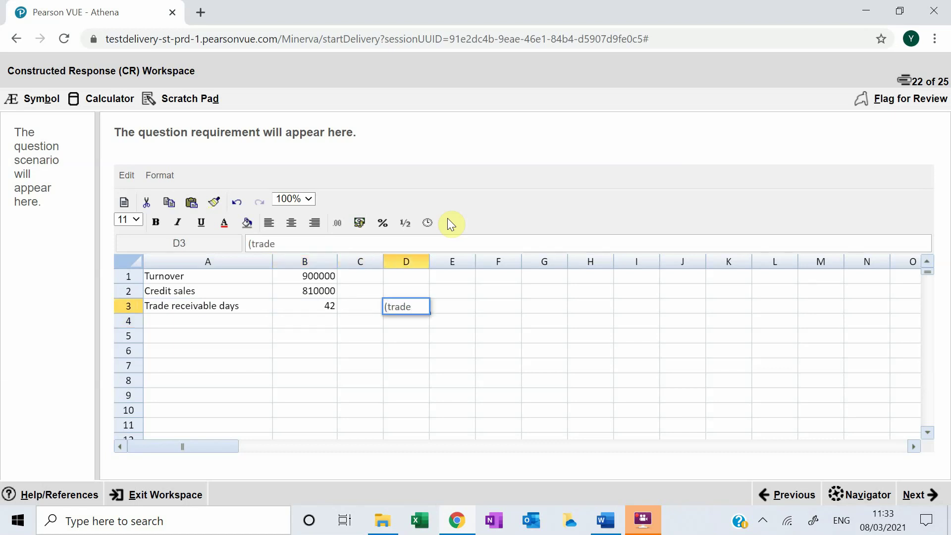
{"action": "type", "text": " rec/credit sales "}
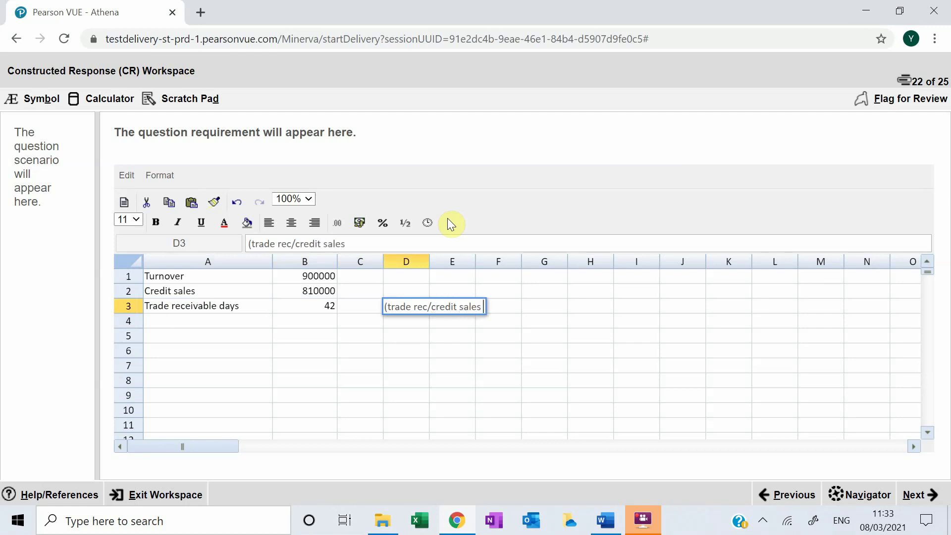
{"action": "type", "text": "* 365 days)"}
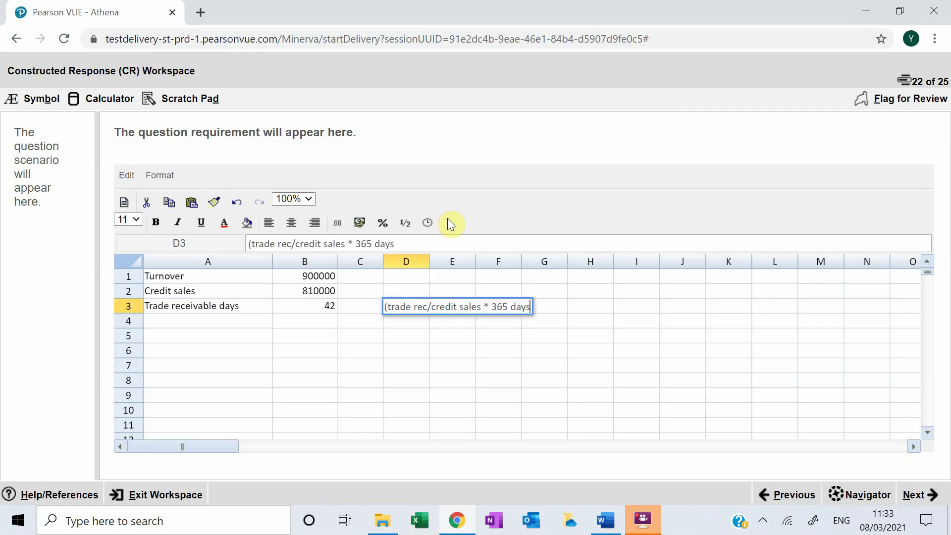
{"action": "key", "text": "Return"}
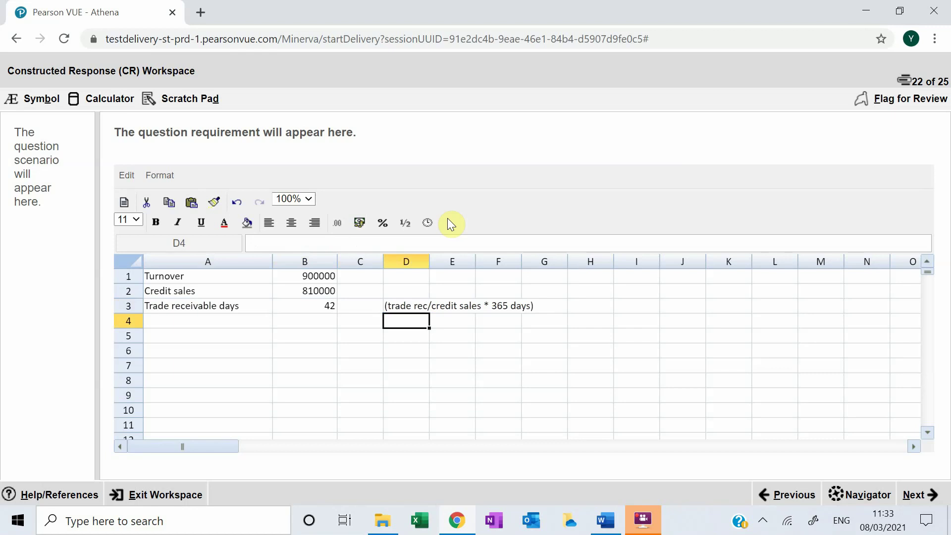
- Review the full Melvin Co scenario in Word, and label A4 of the spreadsheet "trade receivables"
{"action": "key", "text": "alt+Tab"}
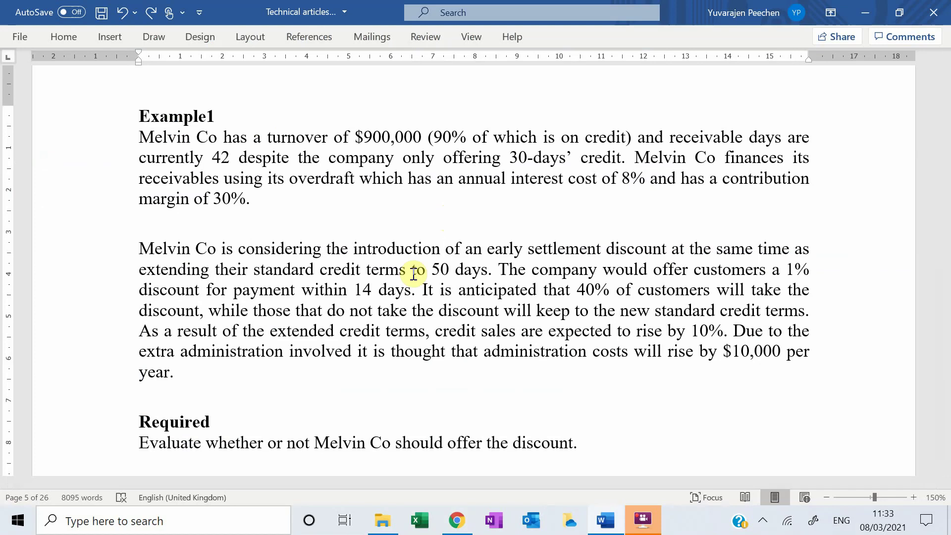
{"action": "left_click_drag", "start_coordinate": [622, 448], "coordinate": [140, 132]}
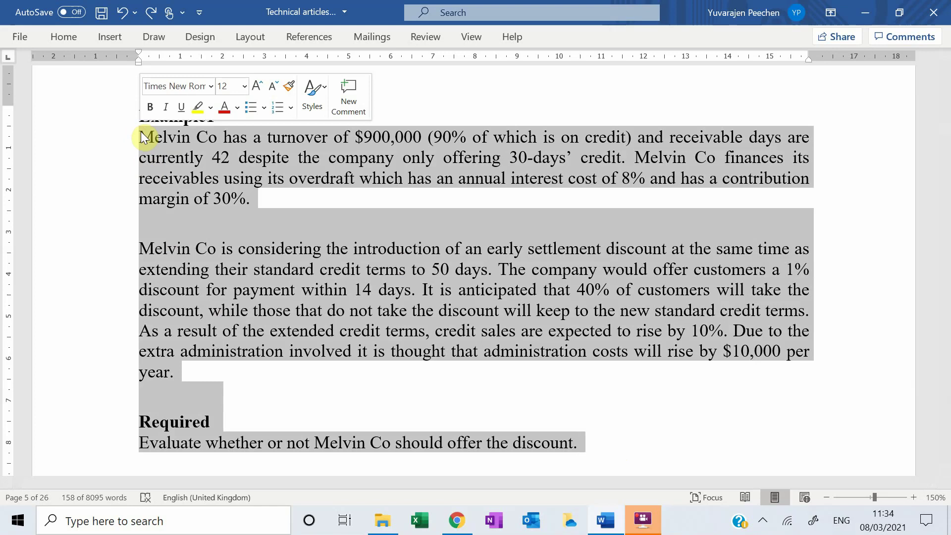
{"action": "key", "text": "alt+Tab"}
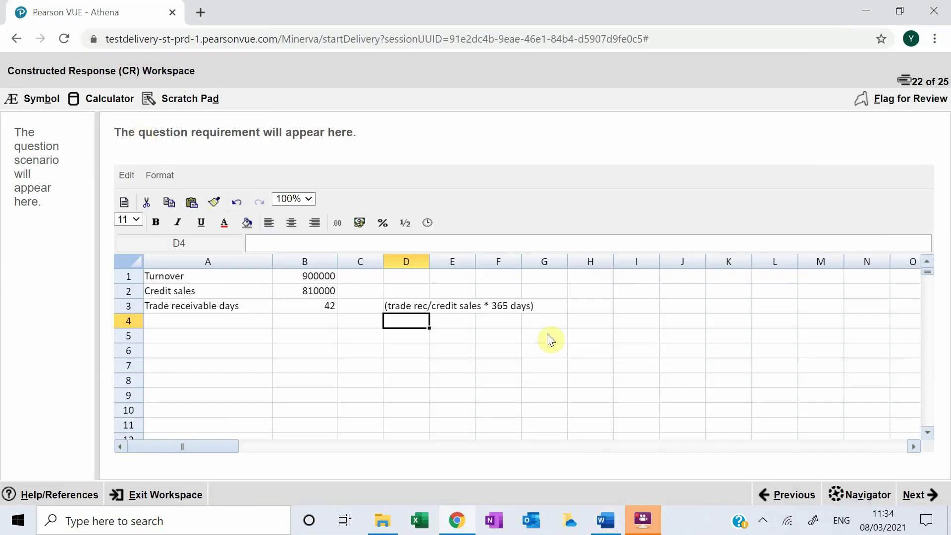
{"action": "left_click", "coordinate": [498, 308]}
{"action": "left_click", "coordinate": [228, 319]}
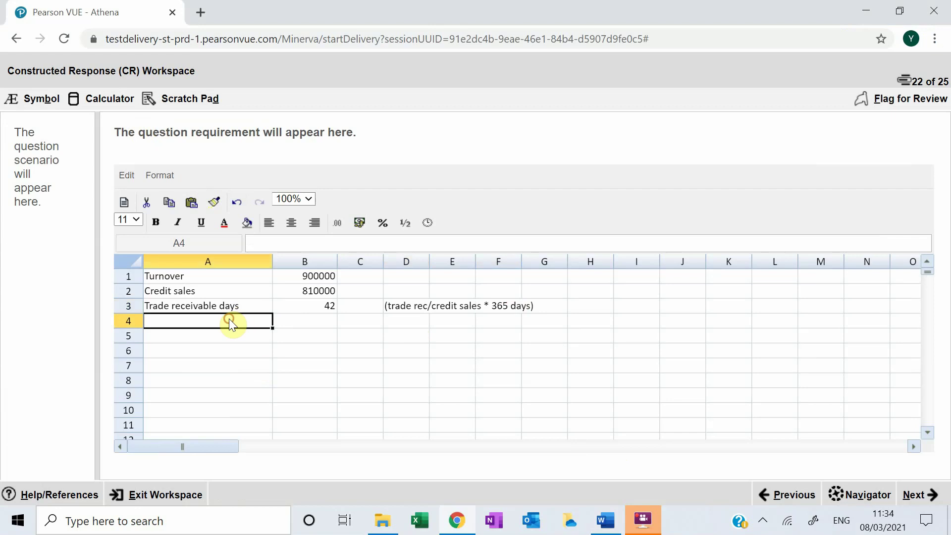
{"action": "left_click", "coordinate": [325, 305]}
{"action": "left_click", "coordinate": [237, 317]}
{"action": "type", "text": "trade receivables"}
{"action": "key", "text": "Tab"}
- Calculate the trade receivables in B4 with the formula =B3/365*B2
{"action": "type", "text": "="}
{"action": "key", "text": "Up"}
{"action": "type", "text": "/365"}
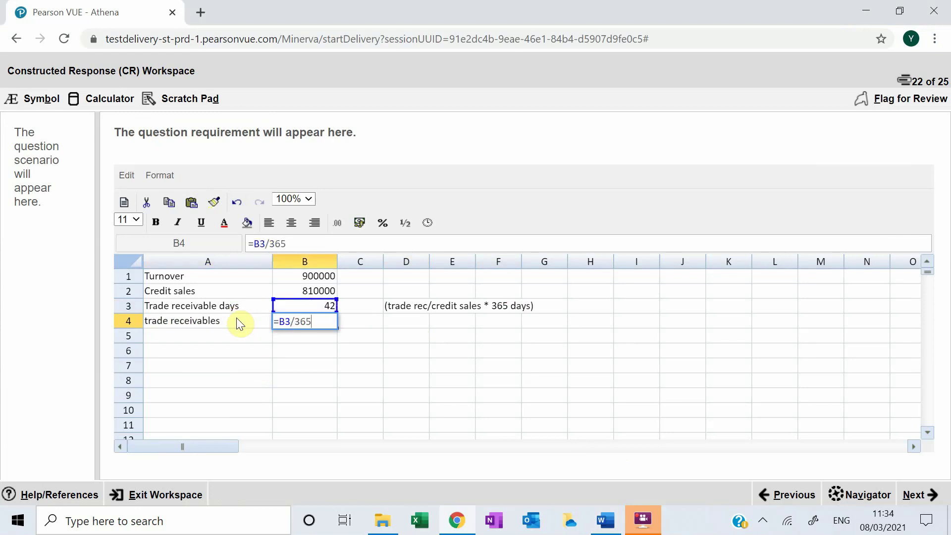
{"action": "type", "text": "*"}
{"action": "left_click", "coordinate": [307, 289]}
{"action": "key", "text": "Return"}
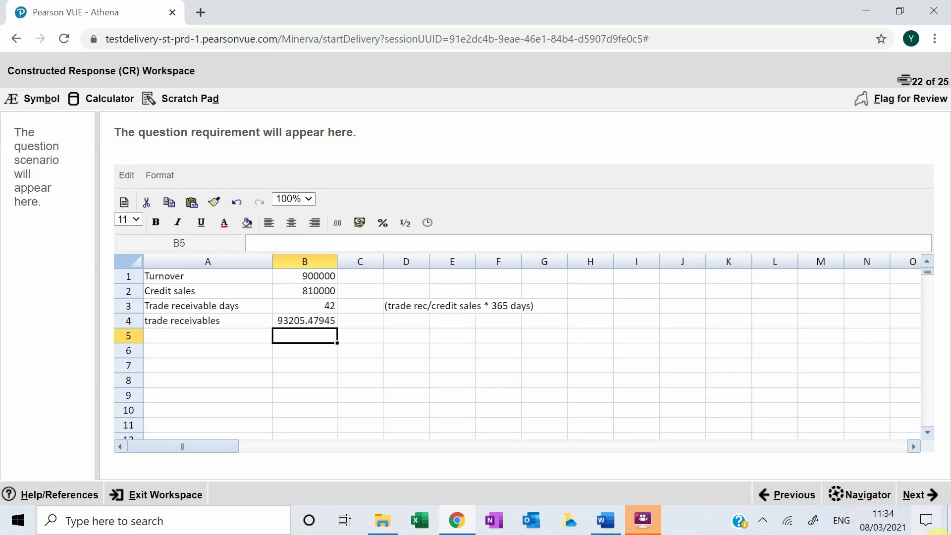
- Check the annual overdraft interest cost in the Word scenario, and label A5 of the spreadsheet "Finance cost"
{"action": "left_click", "coordinate": [237, 309]}
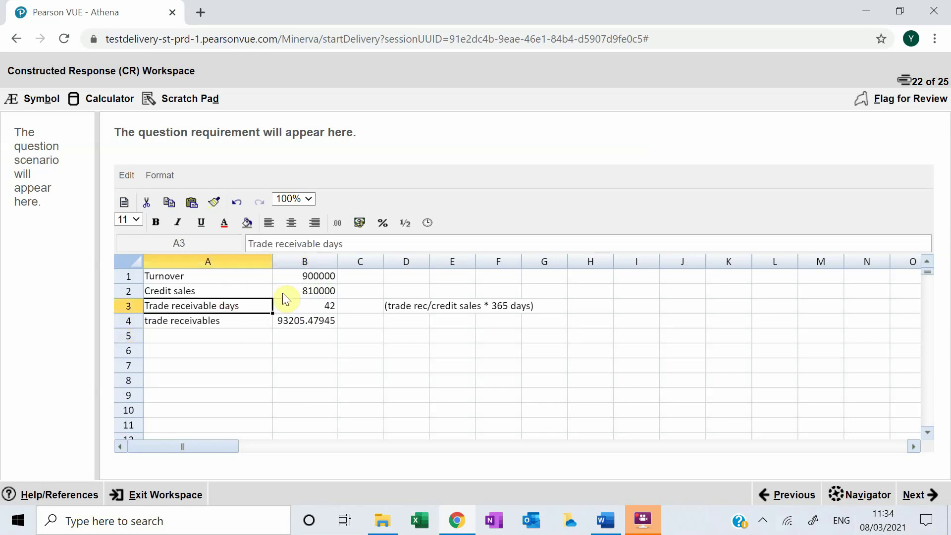
{"action": "left_click", "coordinate": [300, 295]}
{"action": "left_click", "coordinate": [251, 324]}
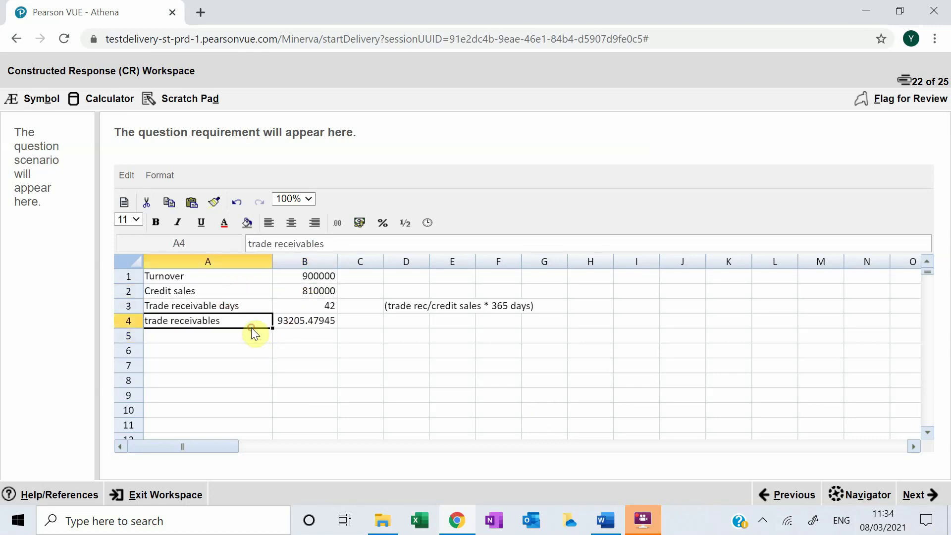
{"action": "left_click", "coordinate": [248, 337]}
{"action": "key", "text": "alt+Tab"}
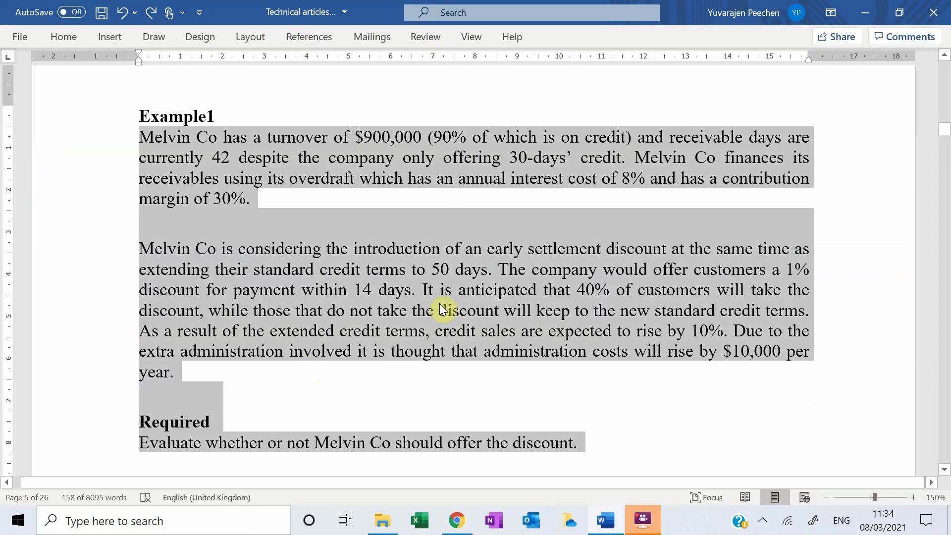
{"action": "left_click", "coordinate": [484, 225]}
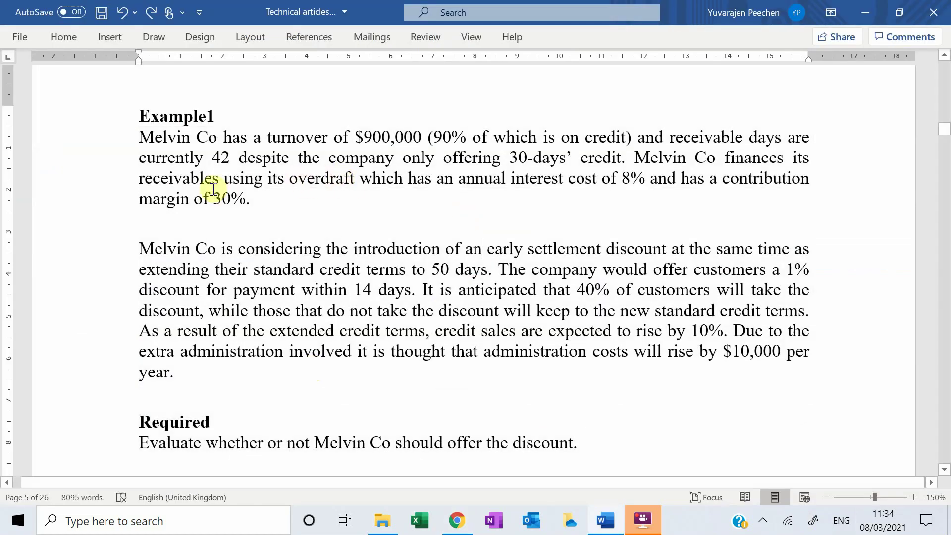
{"action": "left_click_drag", "start_coordinate": [198, 185], "coordinate": [701, 180]}
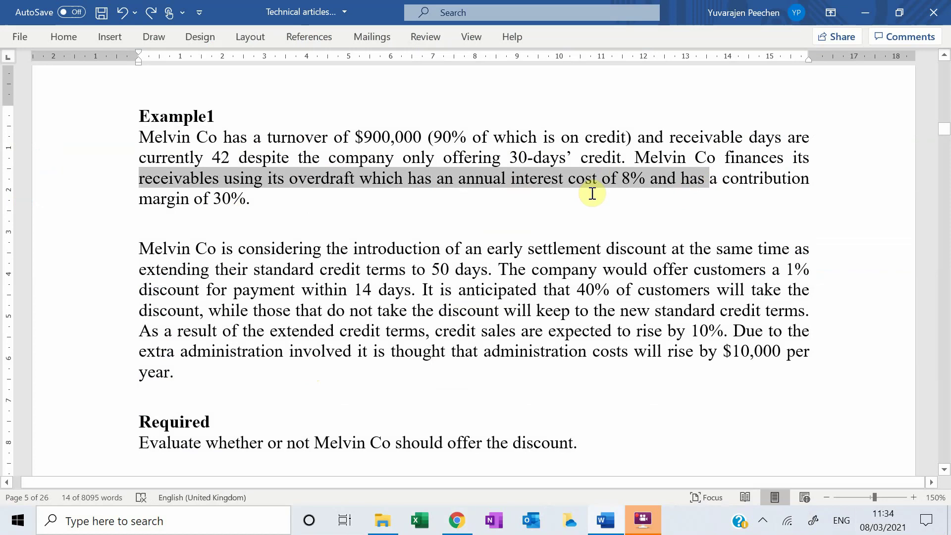
{"action": "key", "text": "alt+Tab"}
{"action": "type", "text": "Finance"}
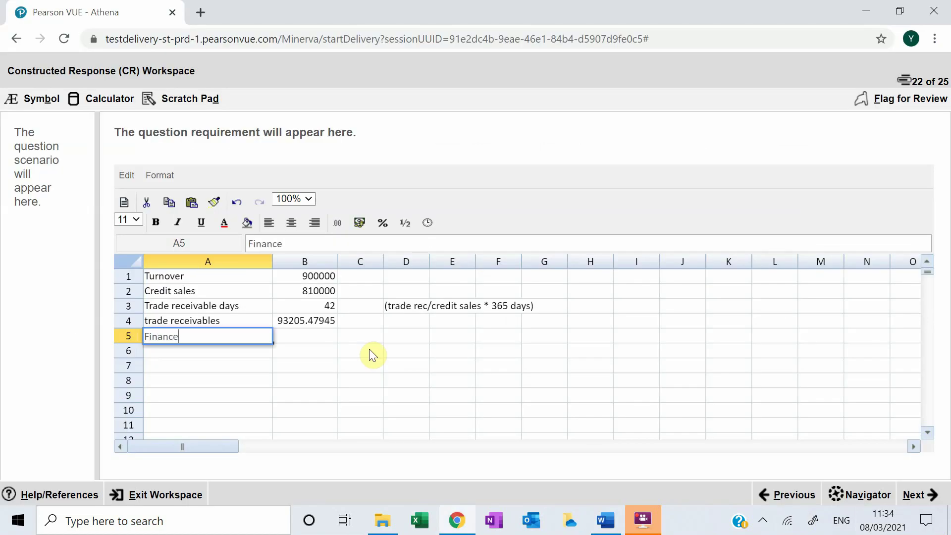
{"action": "type", "text": " cost"}
{"action": "key", "text": "Tab"}
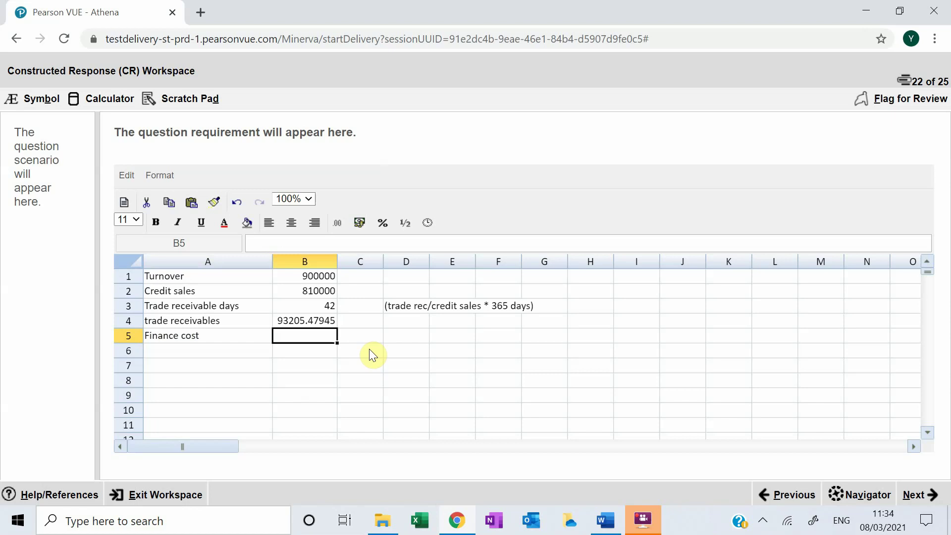
- Calculate the finance cost in B5 with the formula =8%*B4
{"action": "type", "text": "=8%*B4"}
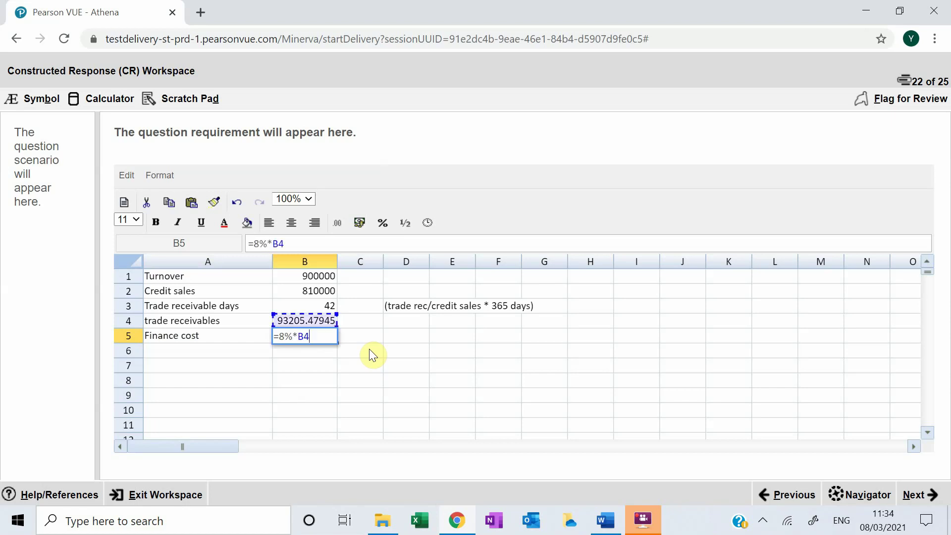
{"action": "key", "text": "Return"}
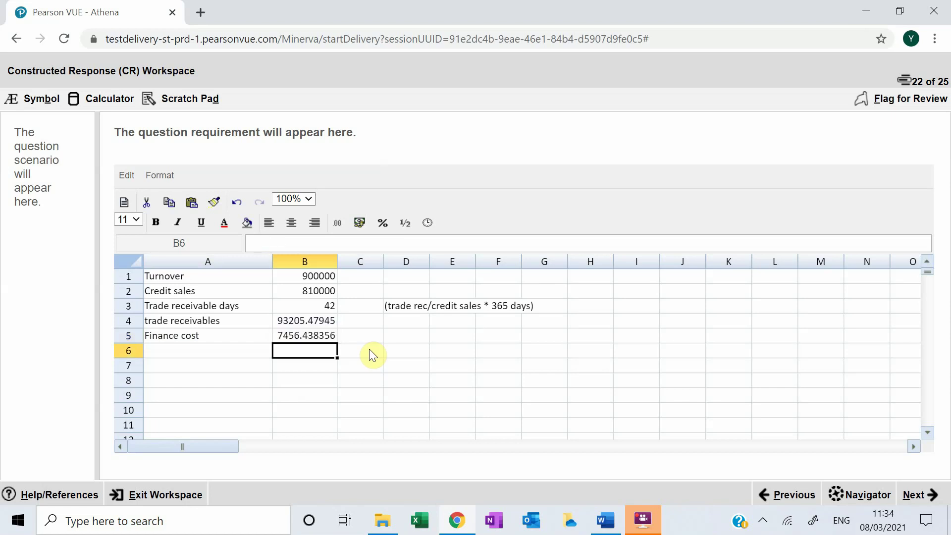
{"action": "left_click", "coordinate": [242, 378]}
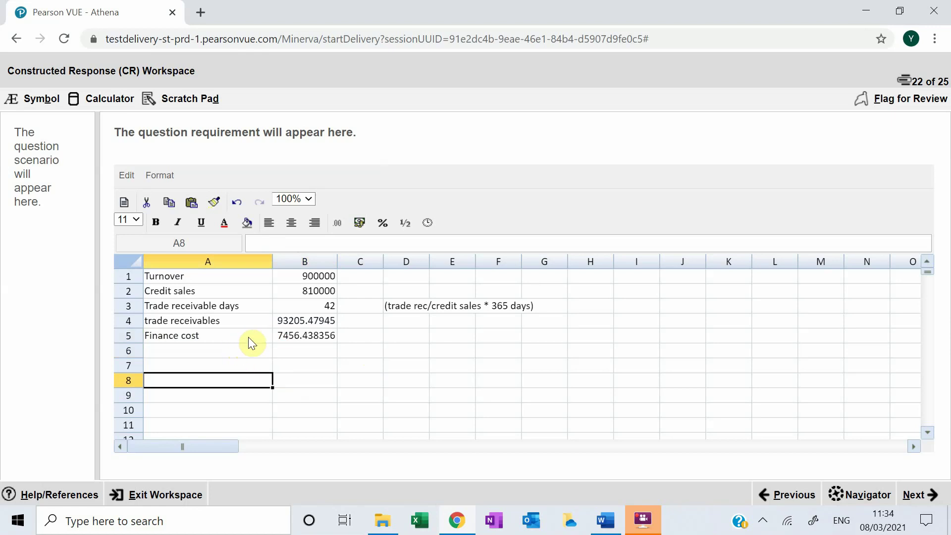
{"action": "left_click", "coordinate": [296, 335]}
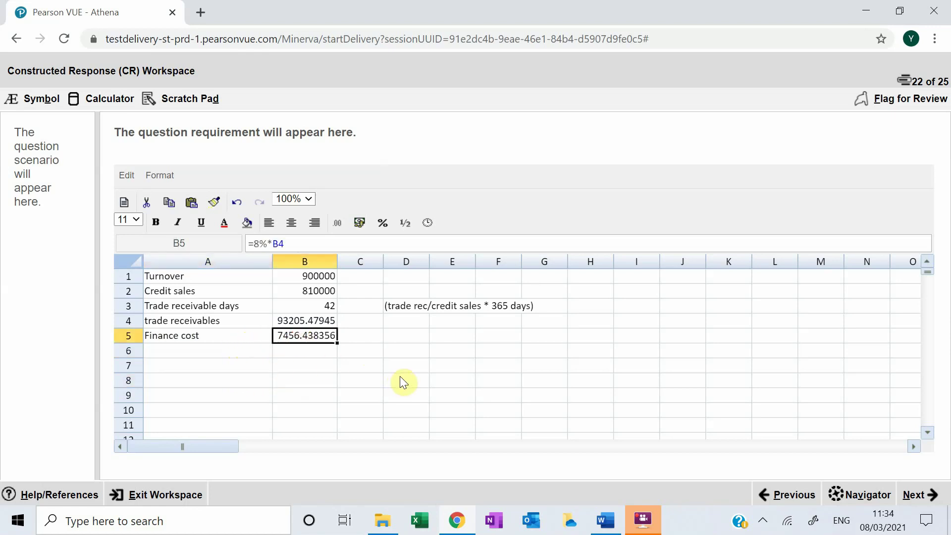
- Read the early settlement discount proposal in the Word scenario, and label A7 of the spreadsheet "14 days"
{"action": "key", "text": "alt+Tab"}
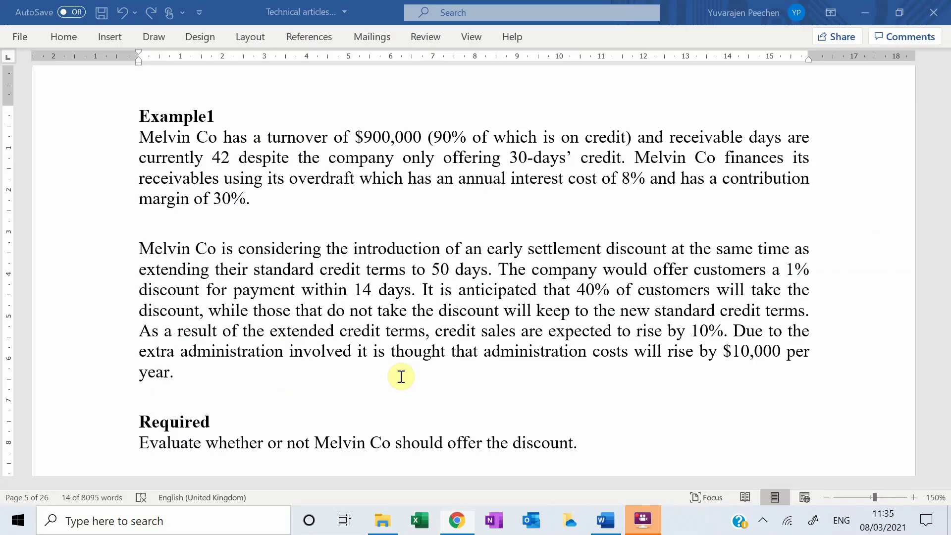
{"action": "left_click_drag", "start_coordinate": [153, 258], "coordinate": [627, 251]}
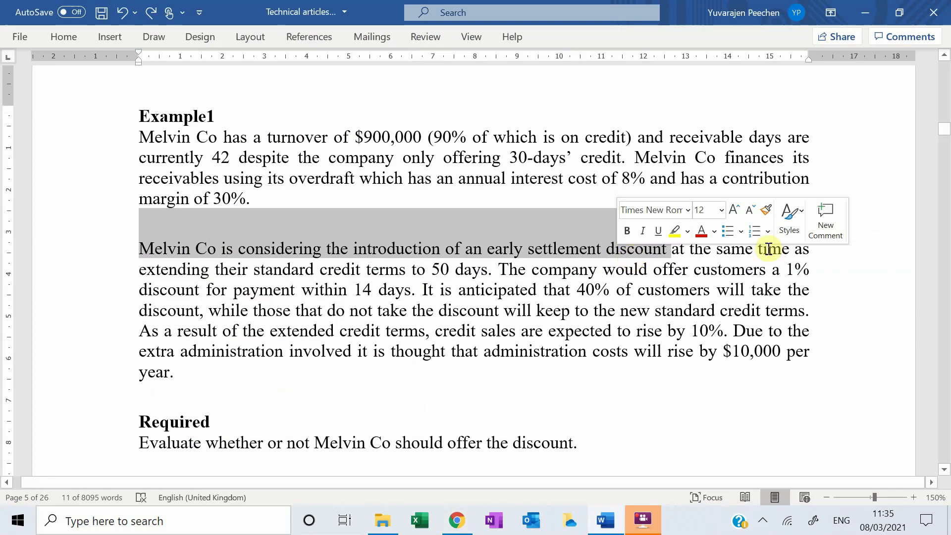
{"action": "left_click", "coordinate": [368, 310]}
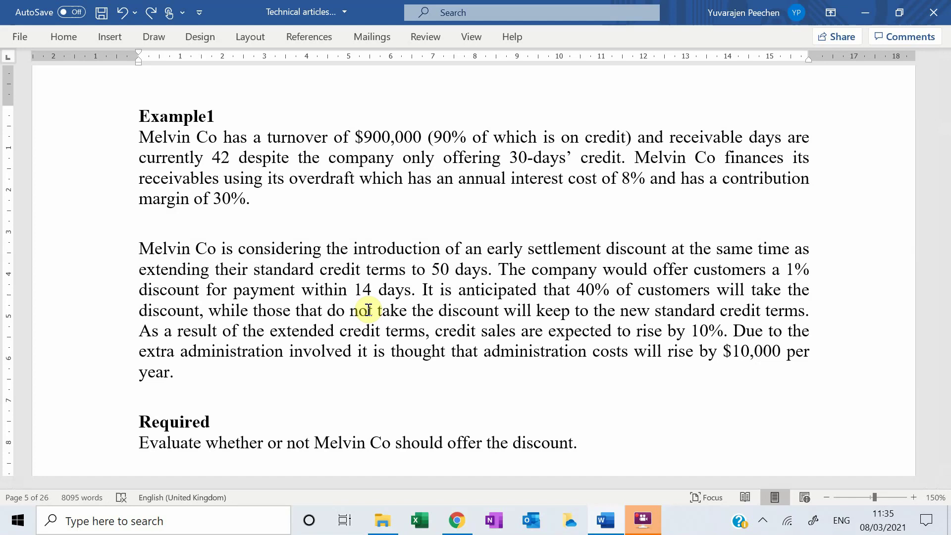
{"action": "key", "text": "alt+Tab"}
{"action": "key", "text": "Return"}
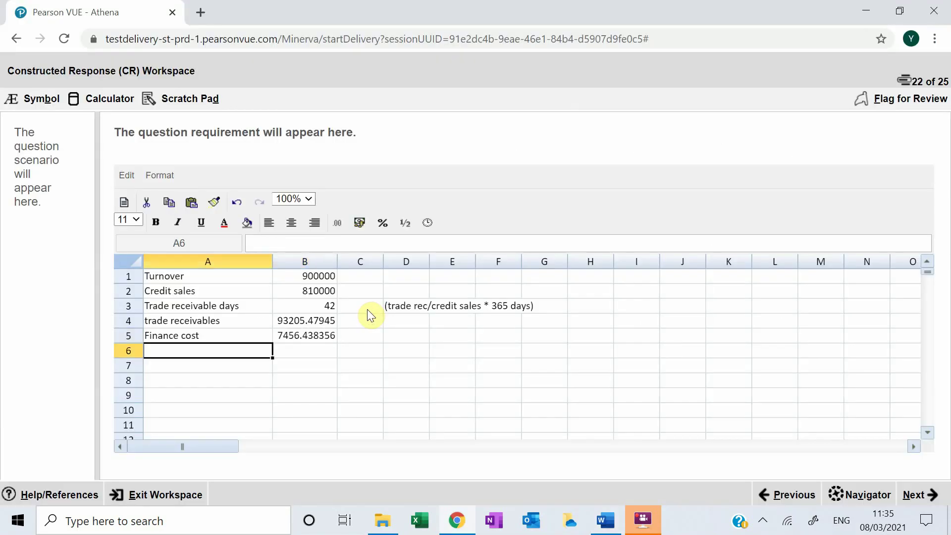
{"action": "key", "text": "Down"}
{"action": "type", "text": "14 days"}
{"action": "key", "text": "Return"}
- Check in Word what share of customers will take the discount, and enter 40% in B7 beside "14 days"
{"action": "key", "text": "alt+Tab"}
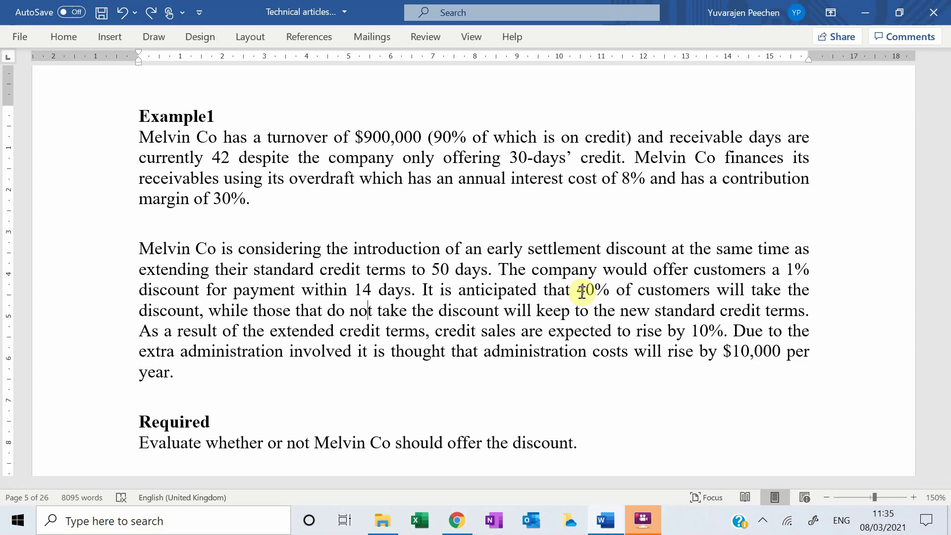
{"action": "key", "text": "alt+Tab"}
{"action": "key", "text": "Up"}
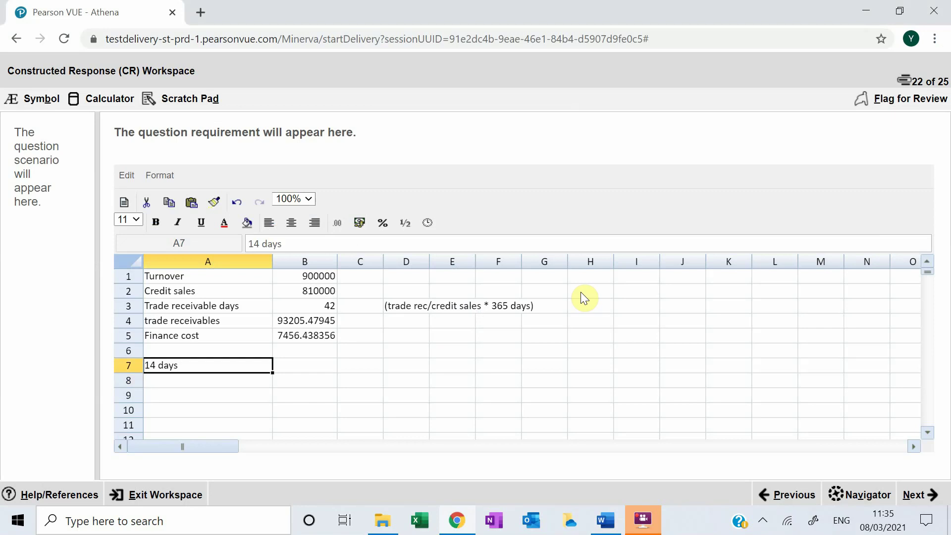
{"action": "key", "text": "Right"}
{"action": "type", "text": "40%"}
{"action": "key", "text": "Return"}
{"action": "key", "text": "Left"}
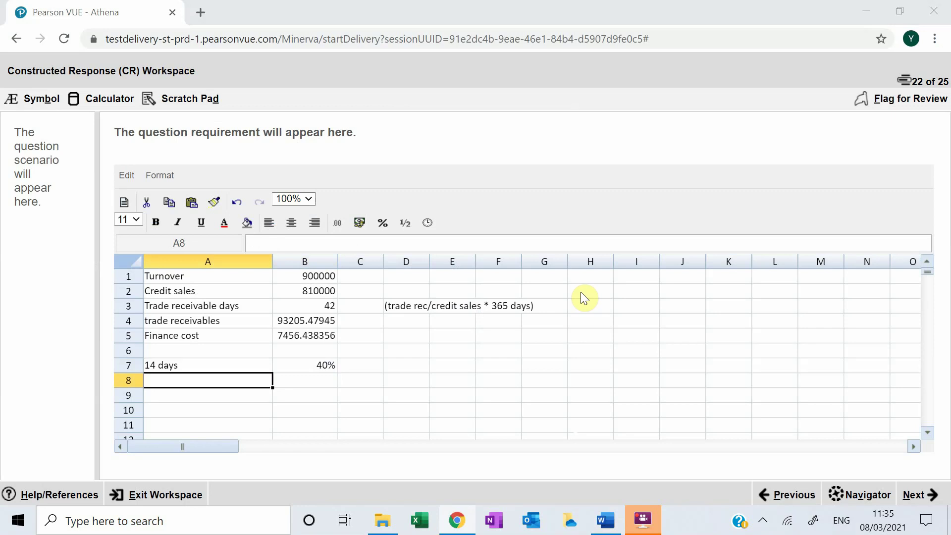
- Check the new standard credit terms in the Word scenario, and enter "50 days" in A8 with 60% in B8
{"action": "key", "text": "alt+Tab"}
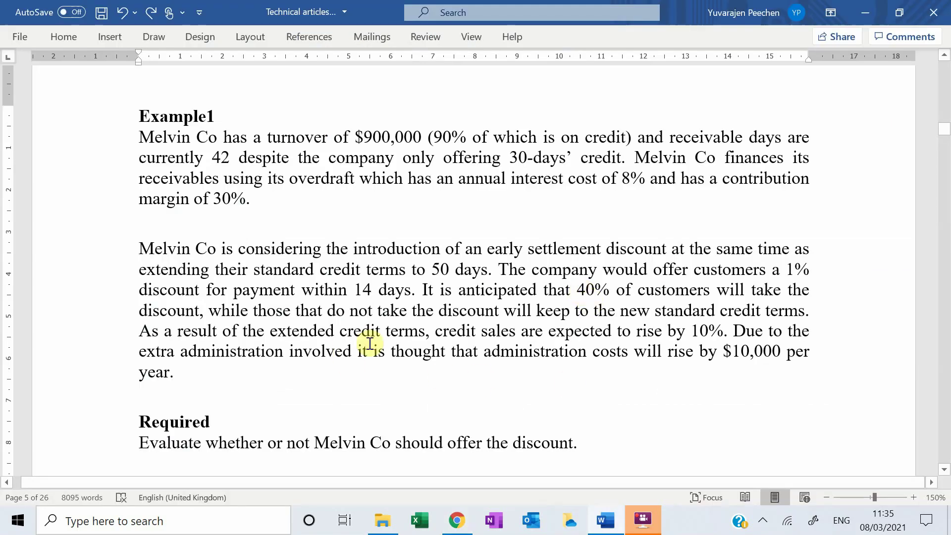
{"action": "left_click_drag", "start_coordinate": [468, 313], "coordinate": [804, 316]}
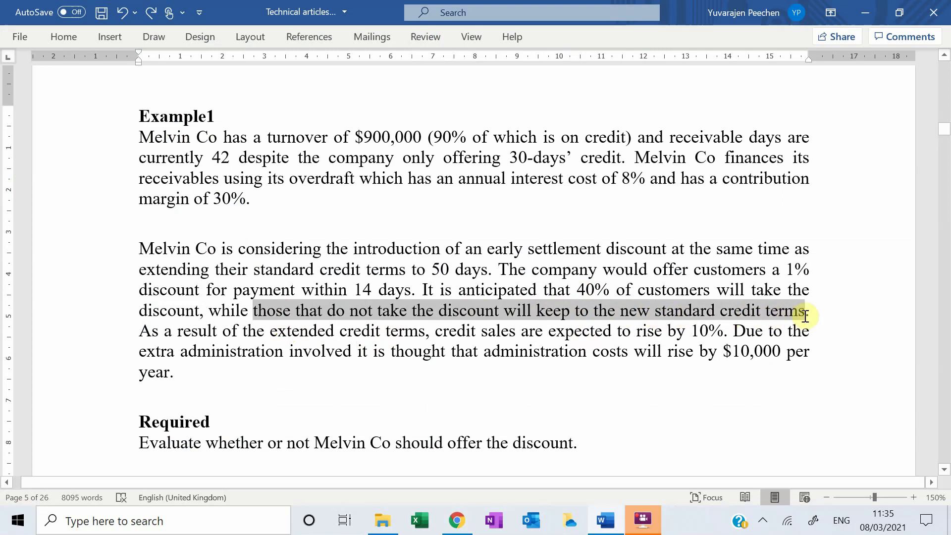
{"action": "left_click_drag", "start_coordinate": [254, 269], "coordinate": [492, 276]}
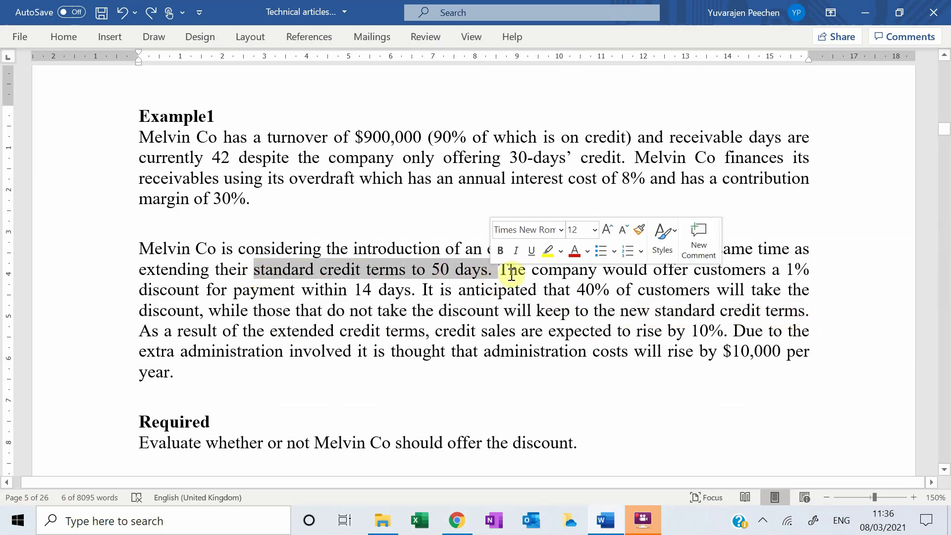
{"action": "key", "text": "alt+Tab"}
{"action": "type", "text": "50 days"}
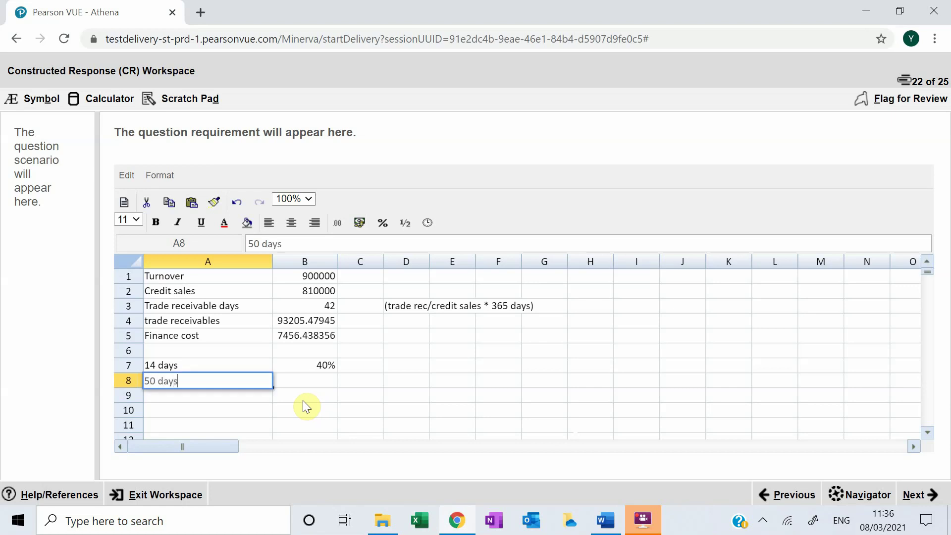
{"action": "key", "text": "Tab"}
{"action": "type", "text": "60%"}
{"action": "key", "text": "Return"}
{"action": "key", "text": "Down"}
{"action": "key", "text": "Left"}
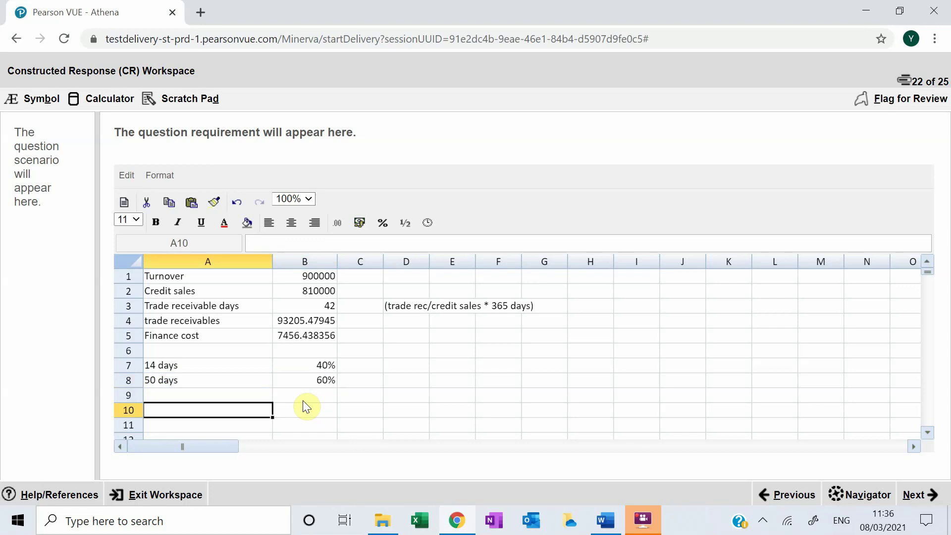
- Label A9 "New average trade receivable days"
{"action": "key", "text": "Up"}
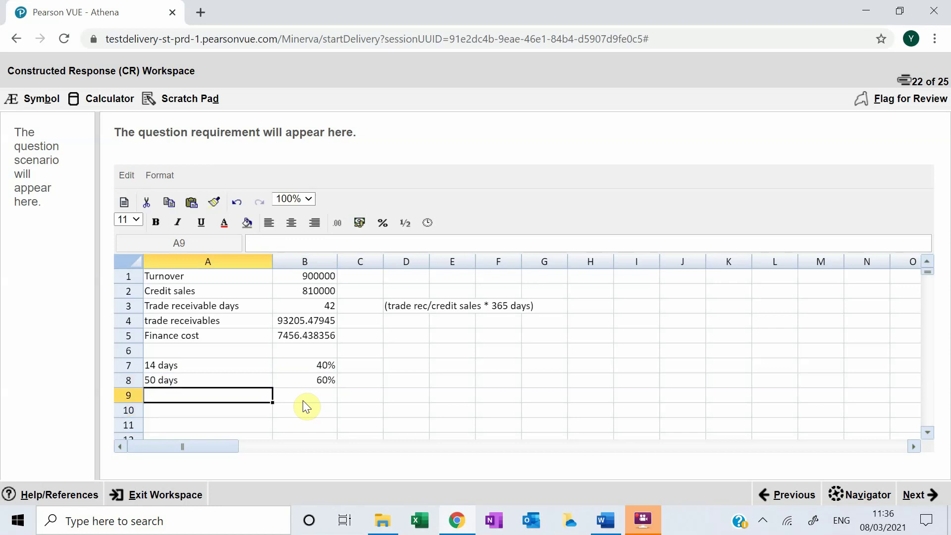
{"action": "type", "text": "New av"}
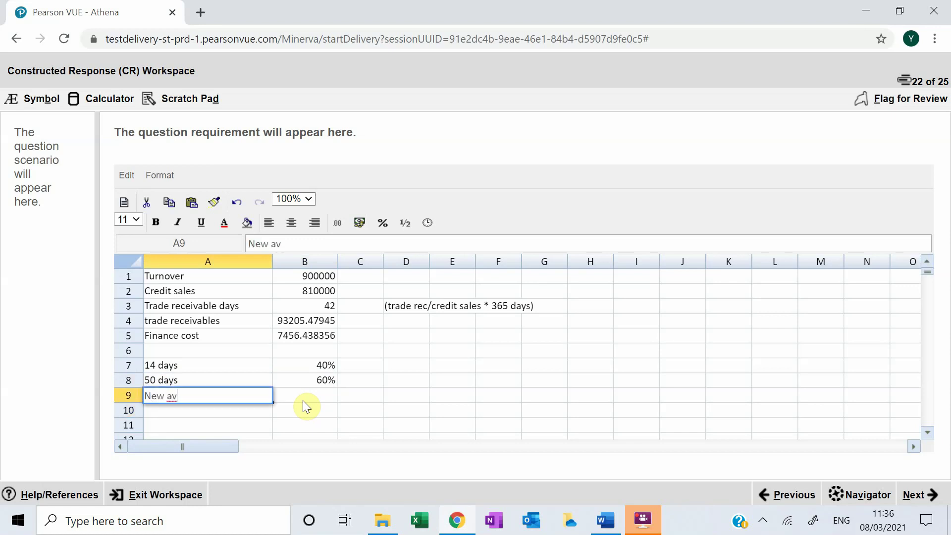
{"action": "type", "text": "erage tarde"}
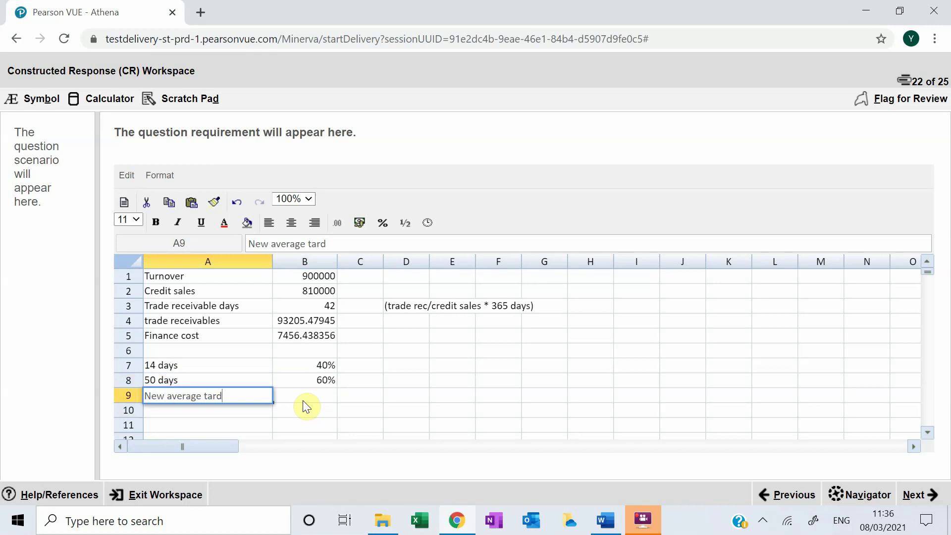
{"action": "key", "text": "BackSpace"}
{"action": "key", "text": "BackSpace"}
{"action": "key", "text": "BackSpace"}
{"action": "key", "text": "BackSpace"}
{"action": "type", "text": "rade receivable days"}
{"action": "key", "text": "Tab"}
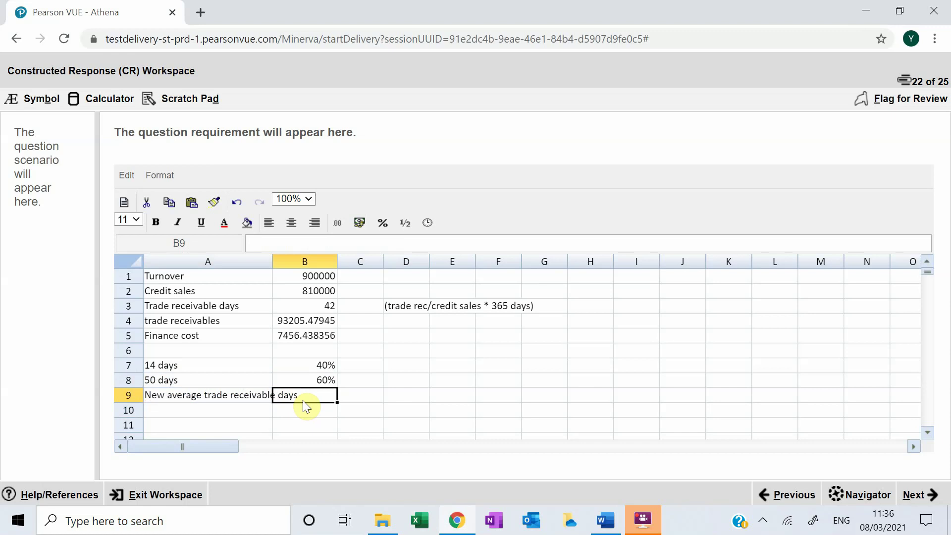
- Calculate the new average trade receivable days in B9 with the formula =(40%*14)+(60%*50)
{"action": "type", "text": "=(40%*14)+(60"}
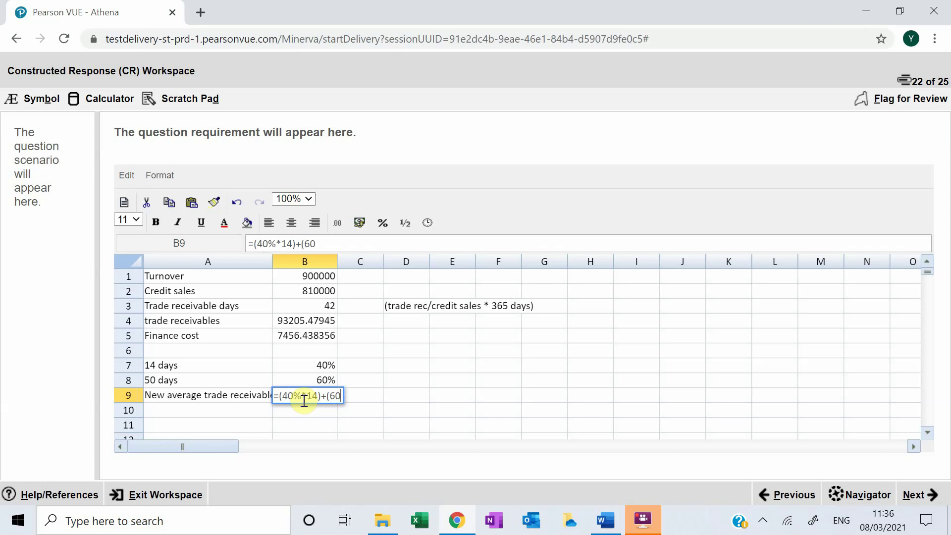
{"action": "type", "text": "%*"}
{"action": "type", "text": "50)"}
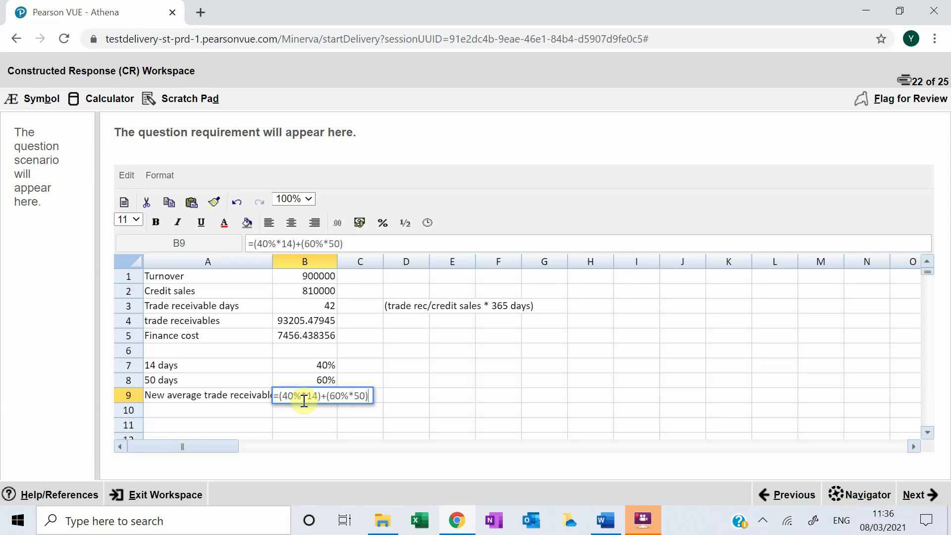
{"action": "key", "text": "Return"}
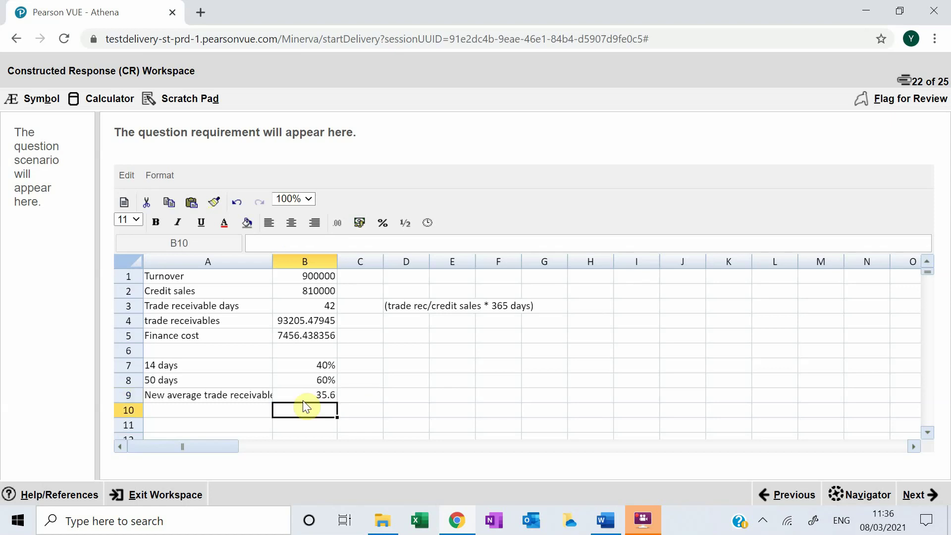
{"action": "key", "text": "Down"}
{"action": "key", "text": "Down"}
{"action": "key", "text": "Down"}
{"action": "key", "text": "Up"}
{"action": "key", "text": "Up"}
{"action": "key", "text": "Up"}
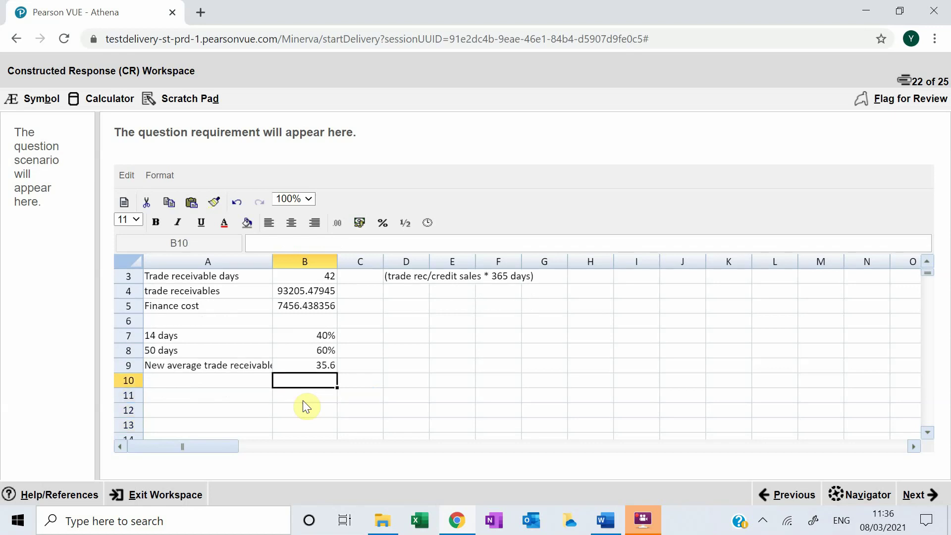
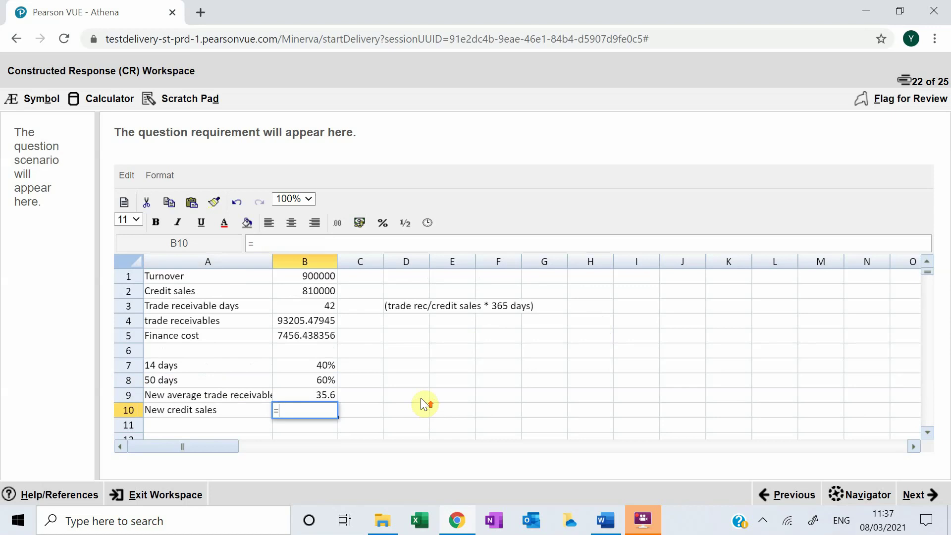
- Calculate the new credit sales in B10 with the formula =B2*110%
{"action": "left_click", "coordinate": [317, 285]}
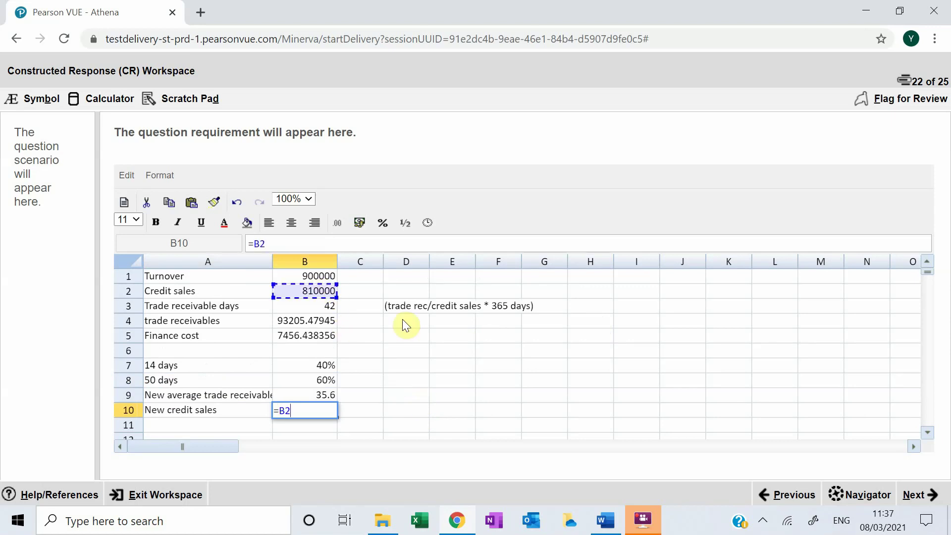
{"action": "type", "text": "*110%"}
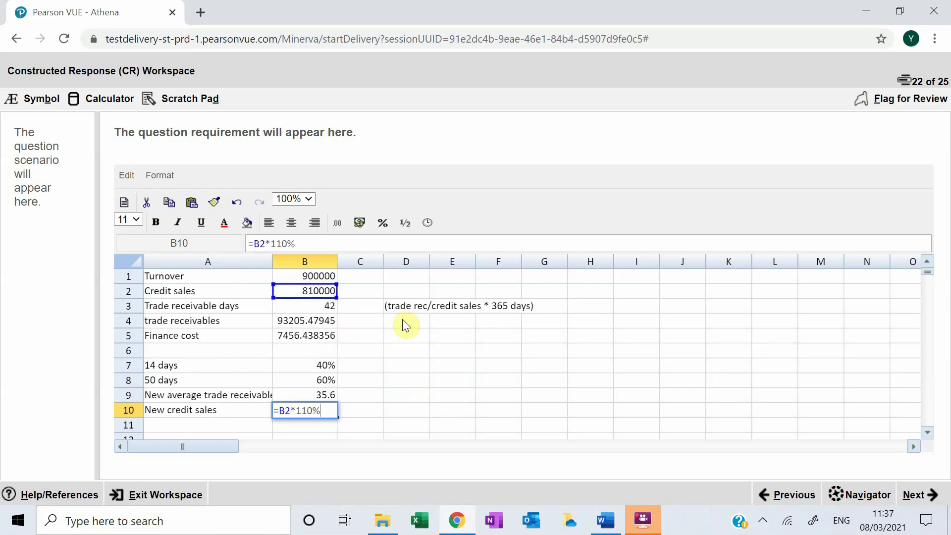
{"action": "key", "text": "Return"}
{"action": "scroll", "coordinate": [402, 319], "scroll_direction": "down", "scroll_amount": 1}
{"action": "key", "text": "Left"}
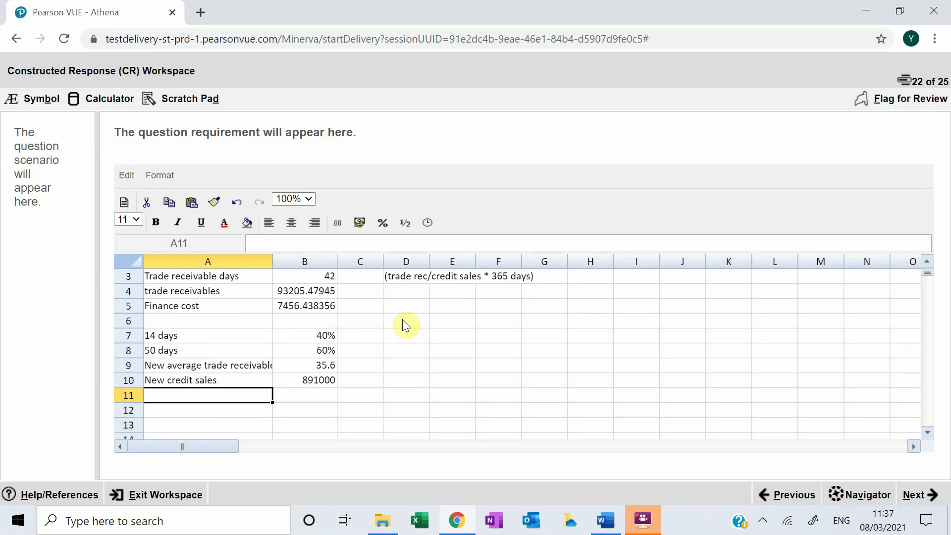
- Label A11 "New trade receivables"
{"action": "type", "text": "Ne"}
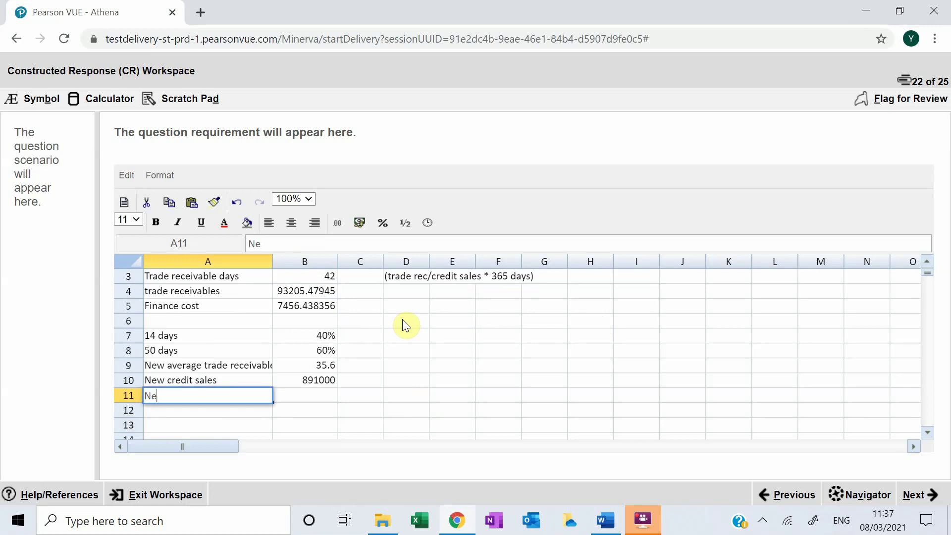
{"action": "type", "text": "w trade receivables"}
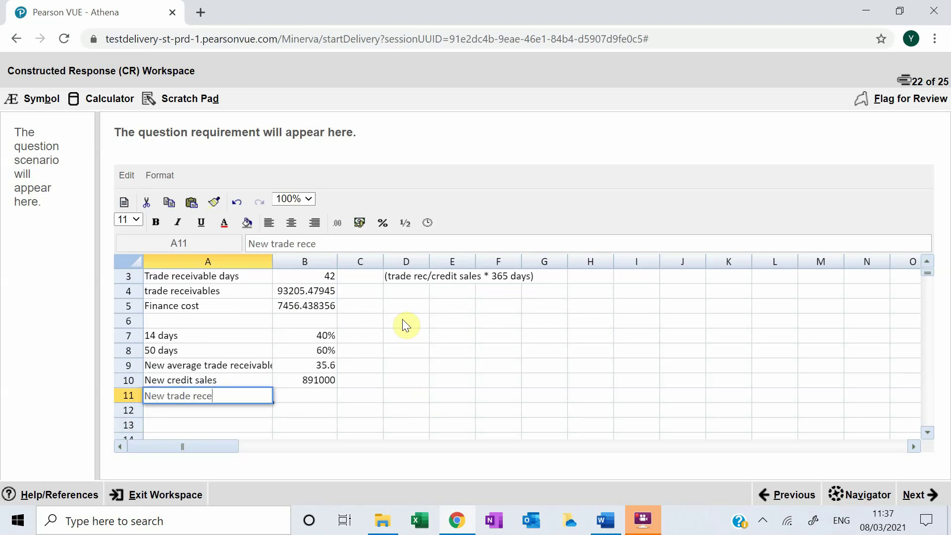
{"action": "key", "text": "Tab"}
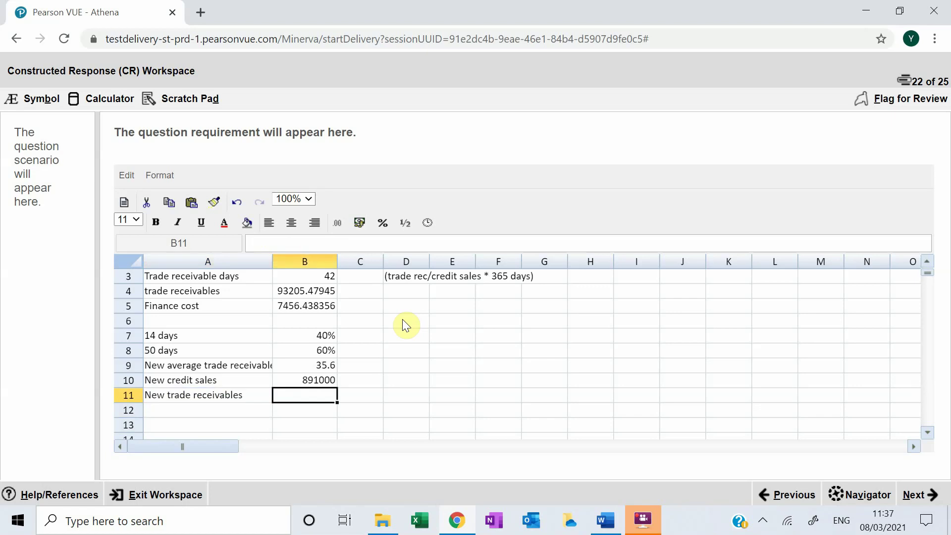
- Calculate the new trade receivables in B11 with the formula =B9/365*B10, and compare them with the current trade receivables in B4
{"action": "type", "text": "="}
{"action": "key", "text": "Up"}
{"action": "key", "text": "Up"}
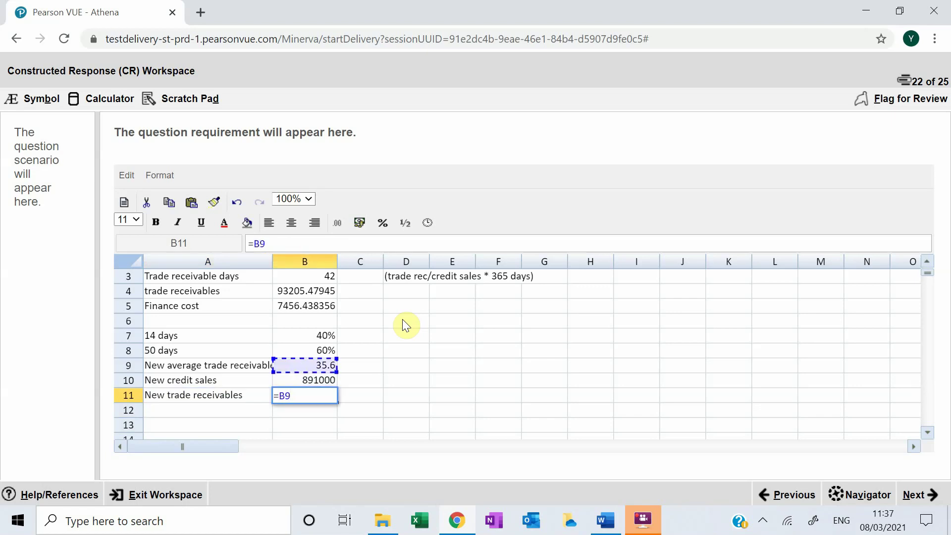
{"action": "type", "text": "/"}
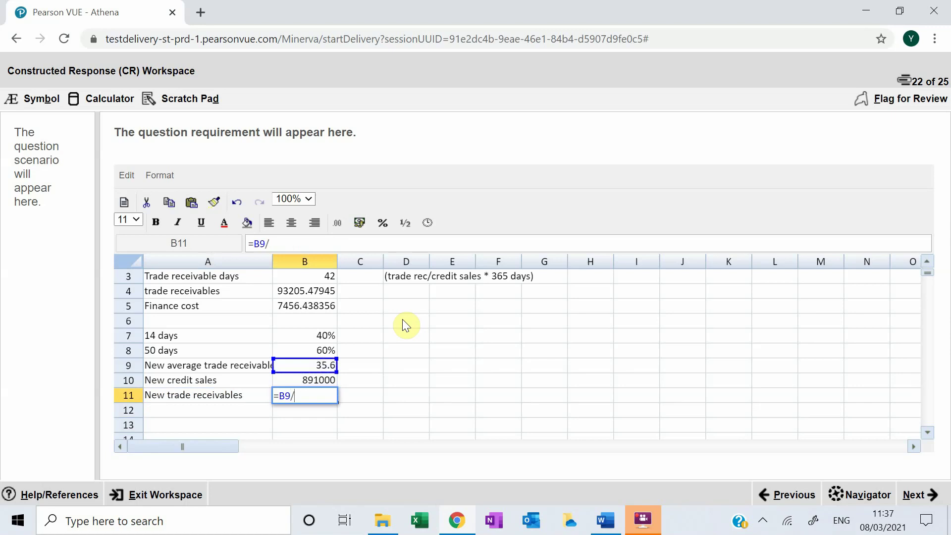
{"action": "type", "text": "365*"}
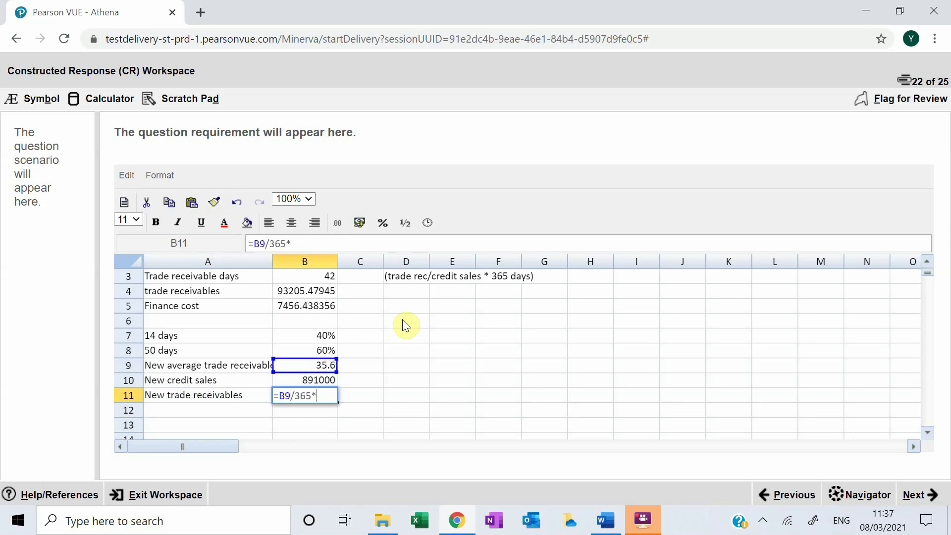
{"action": "left_click", "coordinate": [295, 382]}
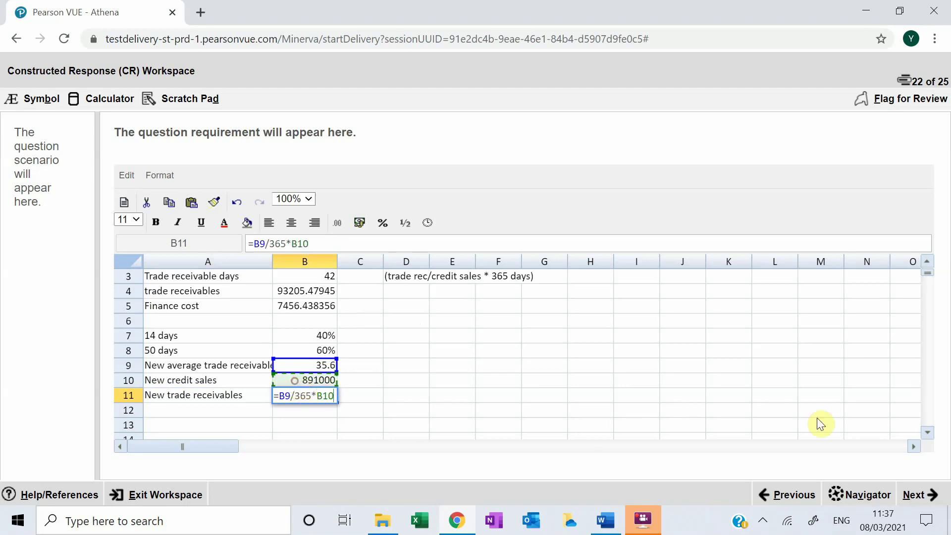
{"action": "key", "text": "Return"}
{"action": "key", "text": "Right"}
{"action": "key", "text": "Left"}
{"action": "key", "text": "Left"}
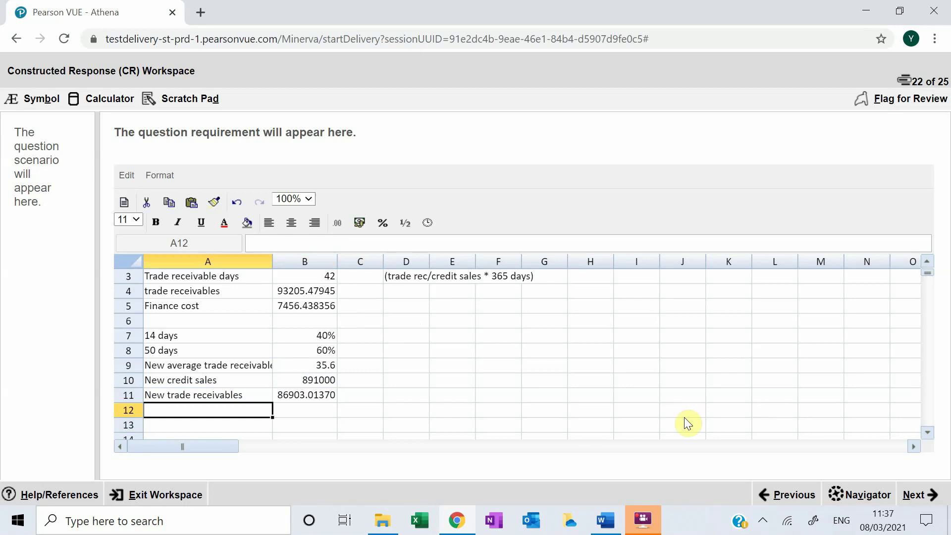
{"action": "left_click", "coordinate": [317, 296]}
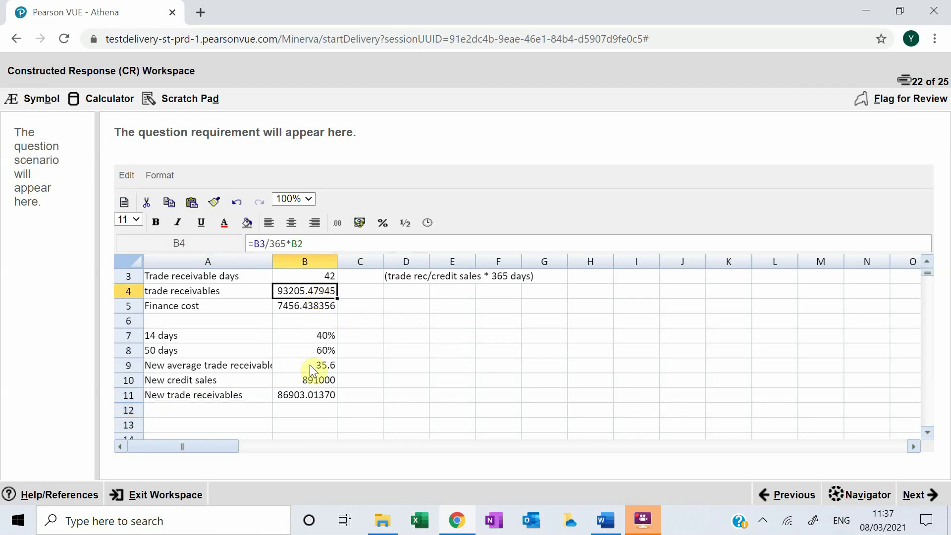
{"action": "left_click", "coordinate": [312, 395]}
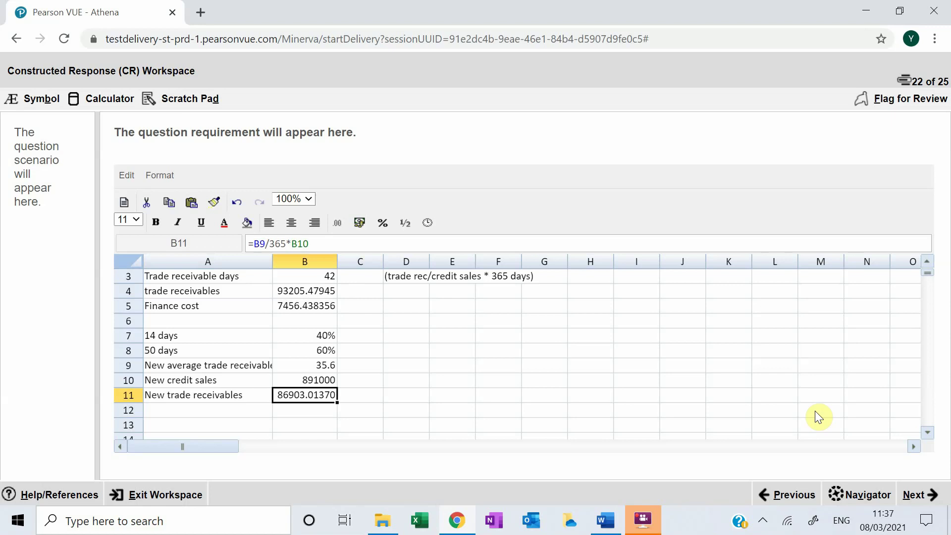
- Label A12 "new finance cost"
{"action": "key", "text": "Down"}
{"action": "key", "text": "Left"}
{"action": "type", "text": "new "}
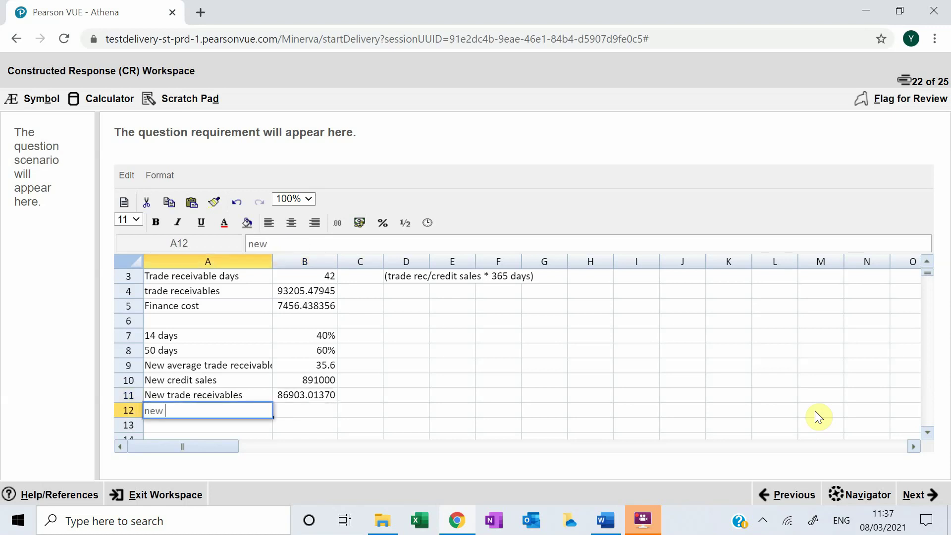
{"action": "type", "text": "finance cost"}
{"action": "key", "text": "Tab"}
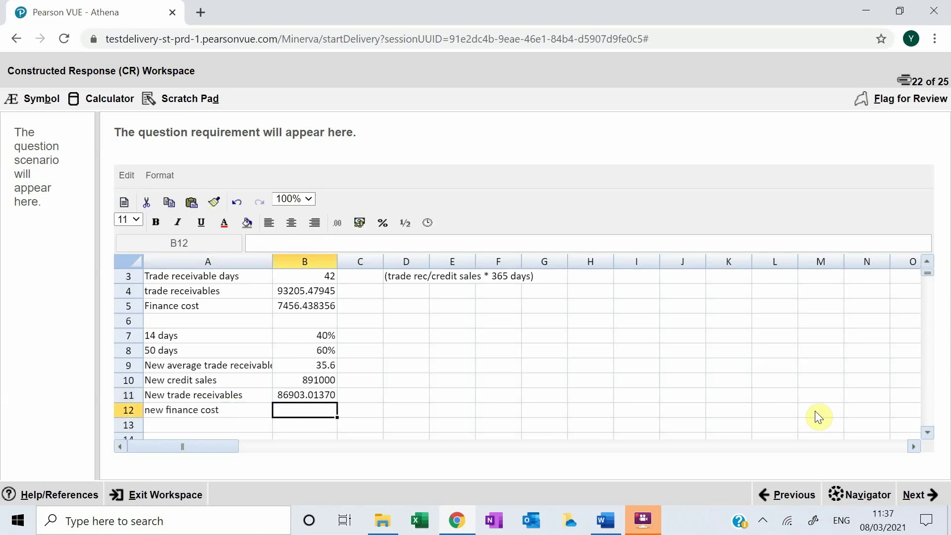
- Calculate the new finance cost in B12 with the formula =B11*8%, and check the overdraft interest cost in the Word scenario
{"action": "type", "text": "="}
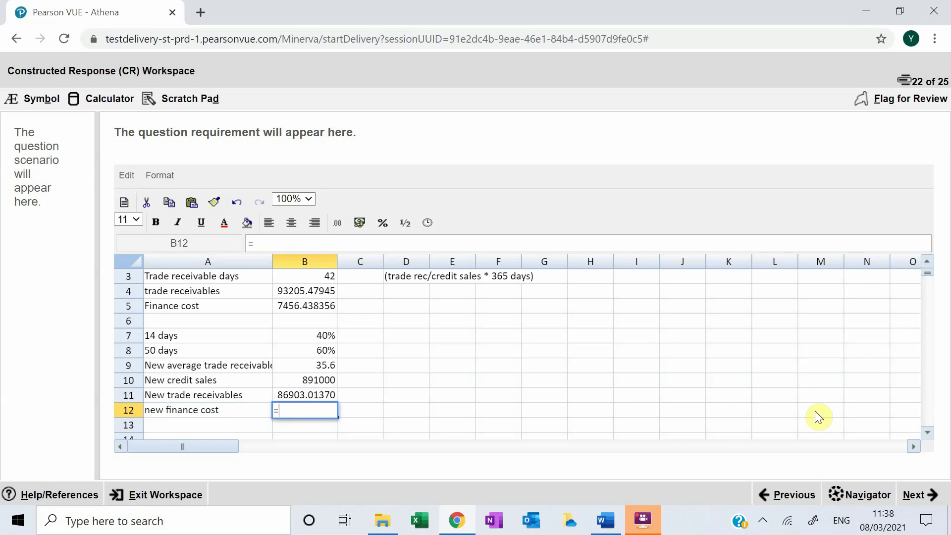
{"action": "left_click", "coordinate": [311, 394]}
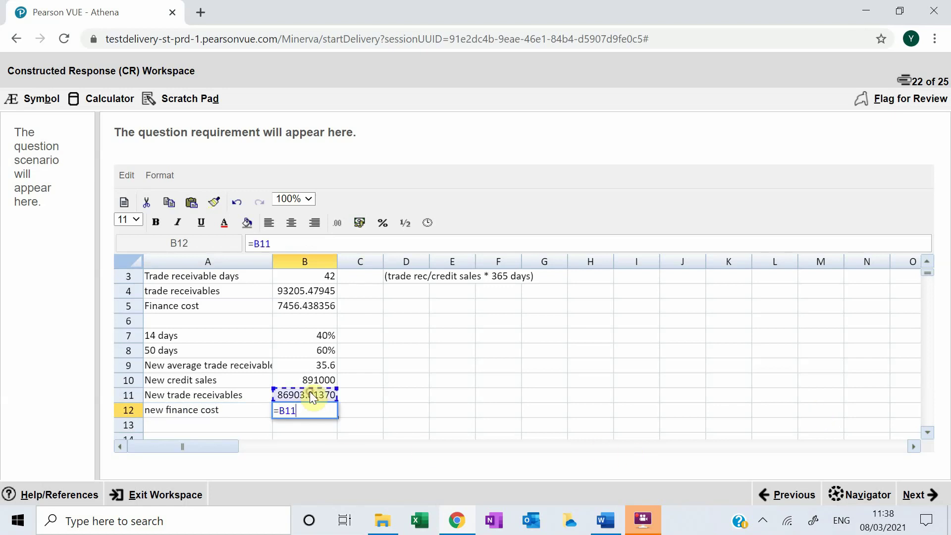
{"action": "type", "text": "*8%"}
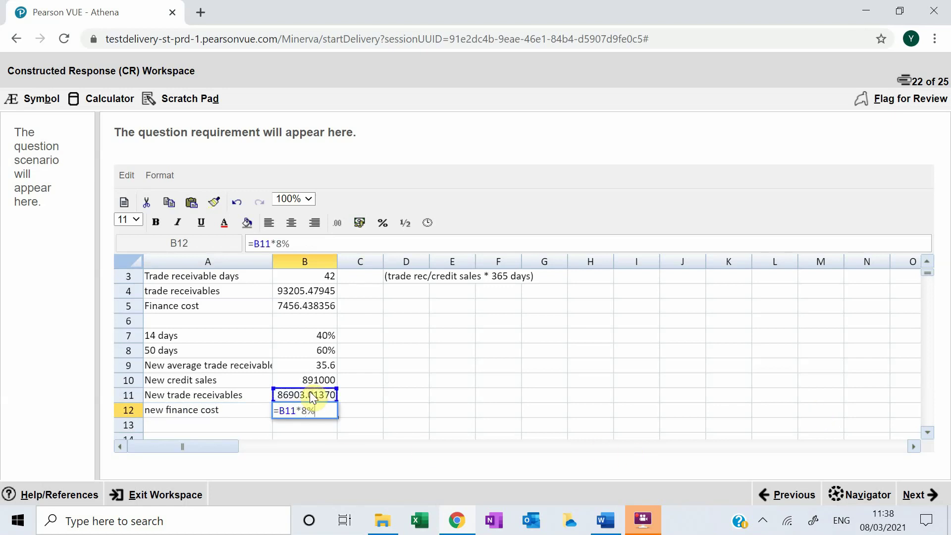
{"action": "key", "text": "Return"}
{"action": "key", "text": "alt+Tab"}
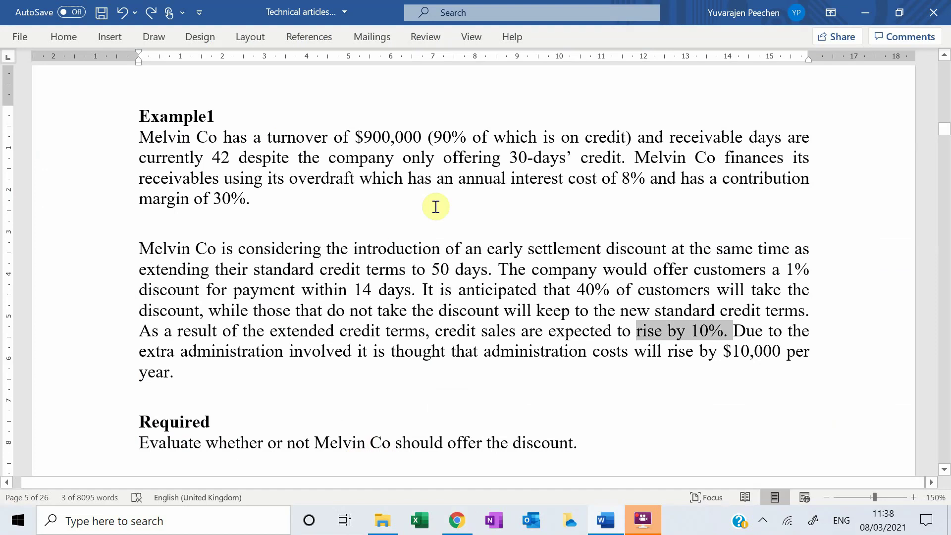
{"action": "left_click_drag", "start_coordinate": [530, 179], "coordinate": [641, 187]}
{"action": "key", "text": "alt+Tab"}
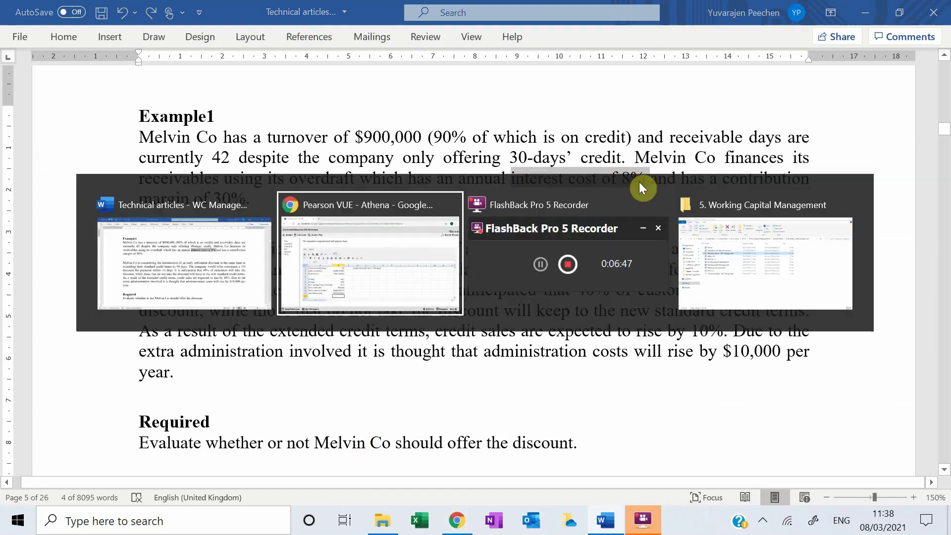
- Compare the current finance cost in B5 with the new finance cost in B12
{"action": "scroll", "coordinate": [496, 319], "scroll_direction": "down", "scroll_amount": 2}
{"action": "scroll", "coordinate": [460, 339], "scroll_direction": "up", "scroll_amount": 3}
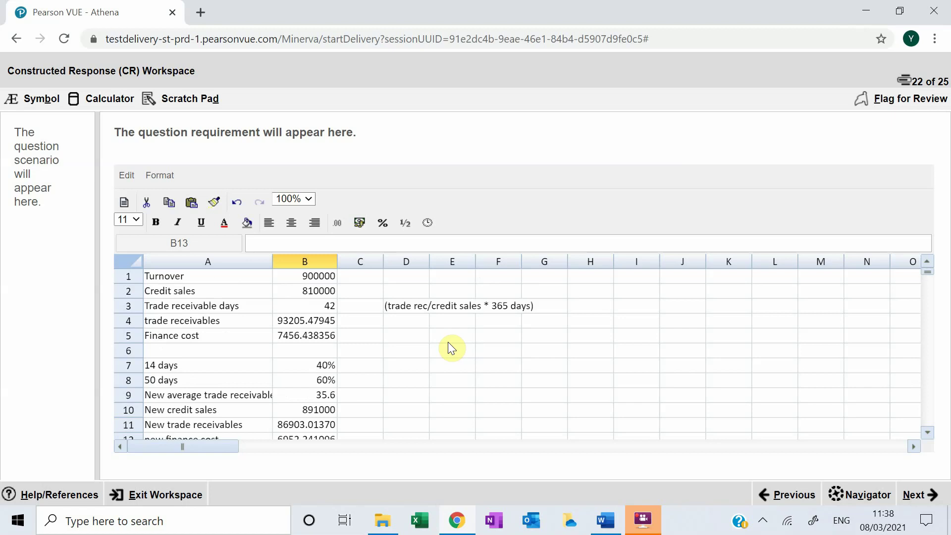
{"action": "left_click", "coordinate": [307, 337]}
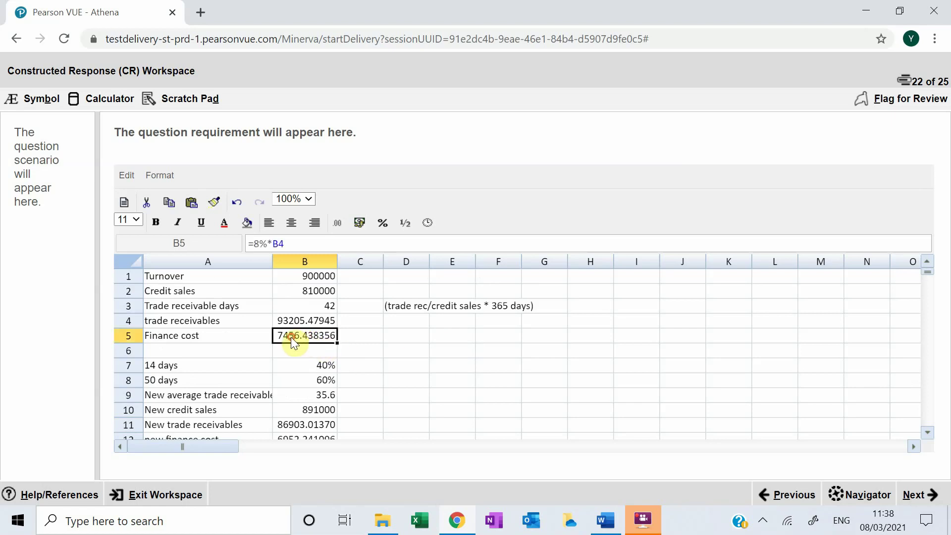
{"action": "scroll", "coordinate": [502, 371], "scroll_direction": "down", "scroll_amount": 4}
{"action": "scroll", "coordinate": [503, 371], "scroll_direction": "up", "scroll_amount": 1}
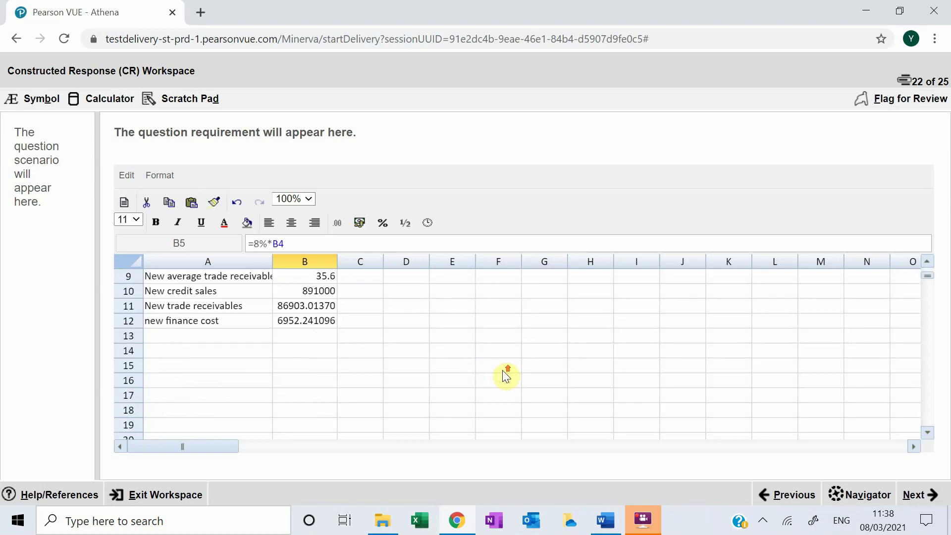
{"action": "left_click_drag", "start_coordinate": [317, 322], "coordinate": [228, 320]}
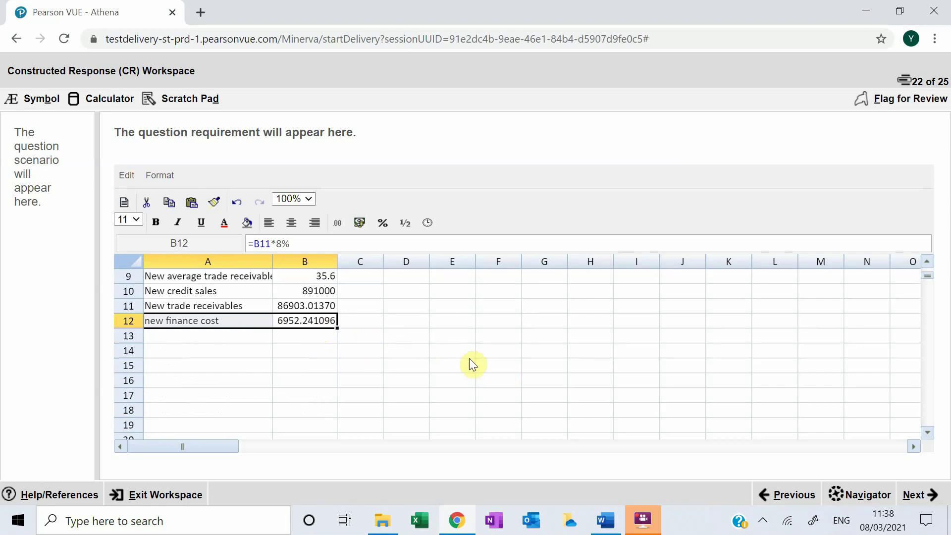
- Label A13 "Savings in finance cost"
{"action": "scroll", "coordinate": [470, 360], "scroll_direction": "up", "scroll_amount": 1}
{"action": "left_click", "coordinate": [234, 399]}
{"action": "type", "text": "S"}
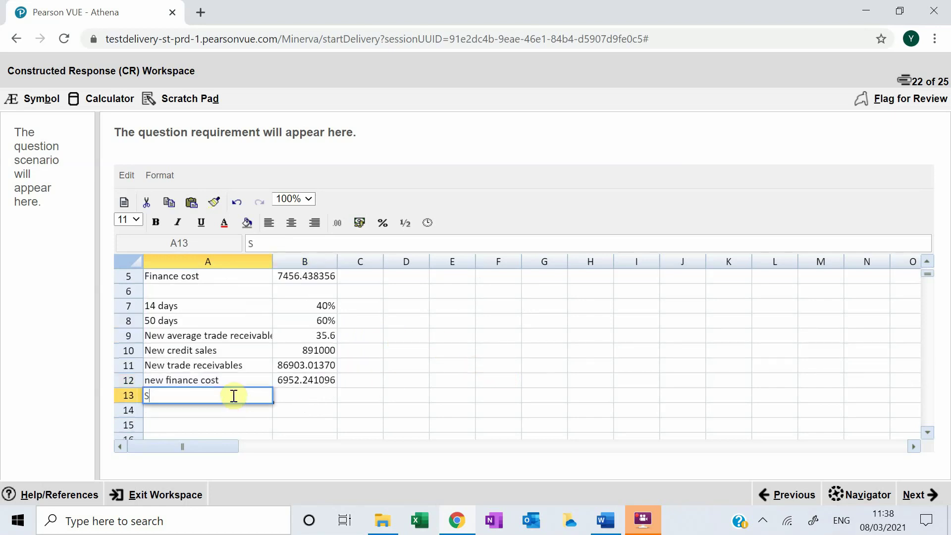
{"action": "type", "text": "avings in fin"}
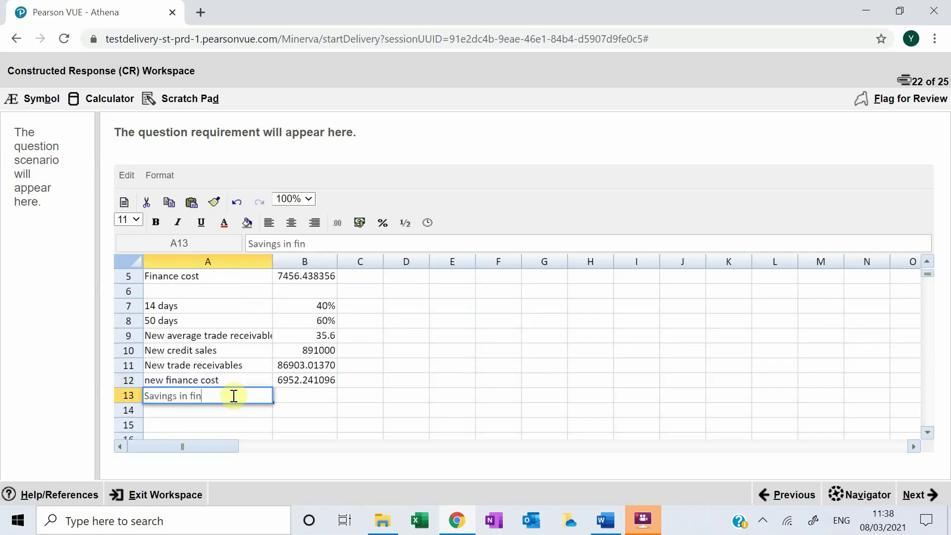
{"action": "type", "text": "ance cost"}
{"action": "key", "text": "Tab"}
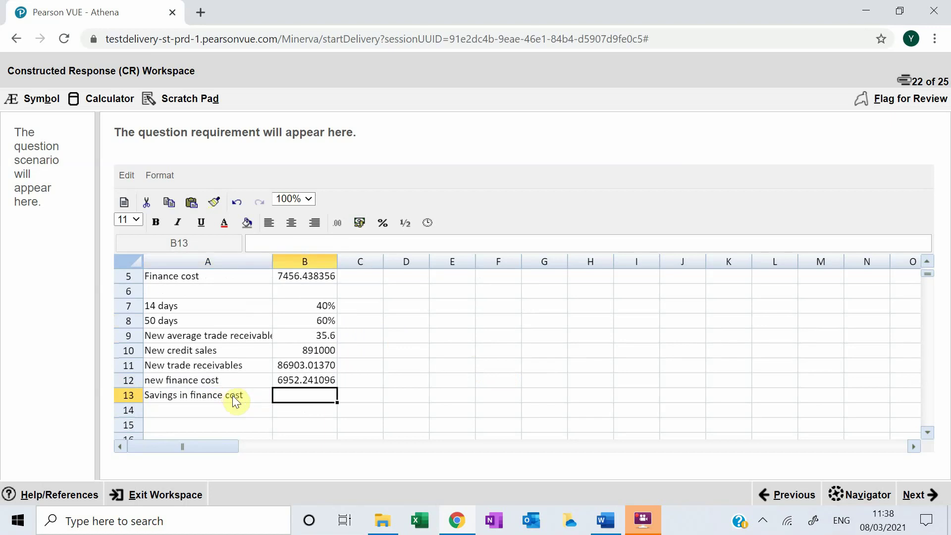
- Calculate the savings in finance cost in B13 with the formula =B5-B12
{"action": "type", "text": "="}
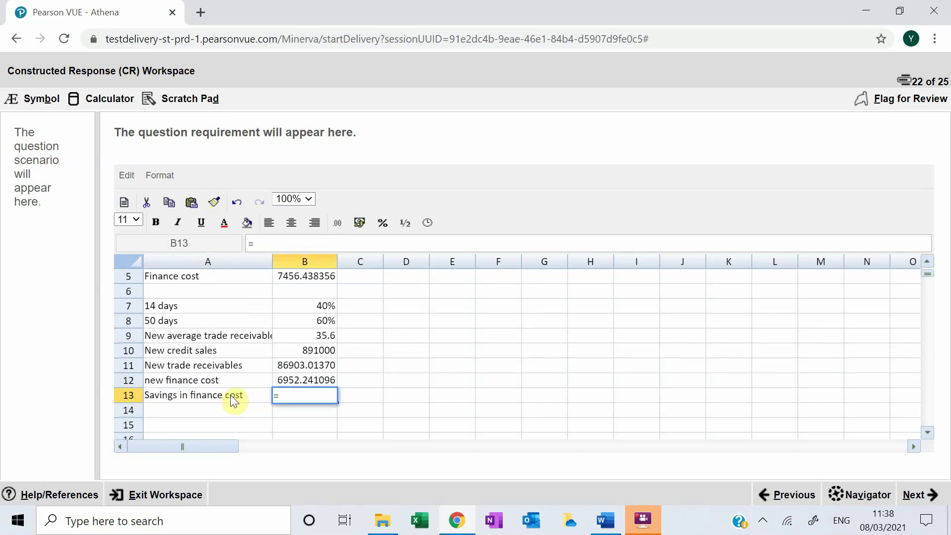
{"action": "left_click", "coordinate": [300, 279]}
{"action": "type", "text": "-"}
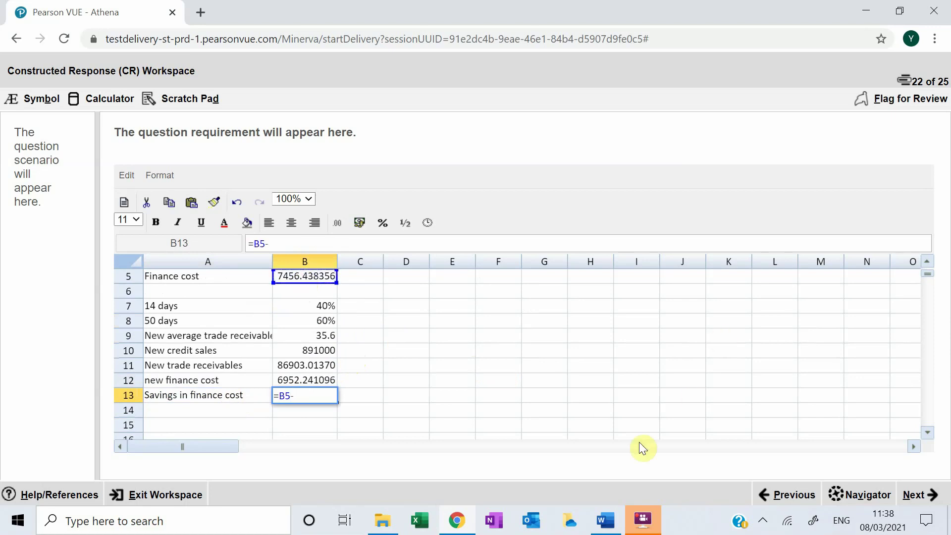
{"action": "left_click", "coordinate": [304, 381]}
{"action": "key", "text": "Return"}
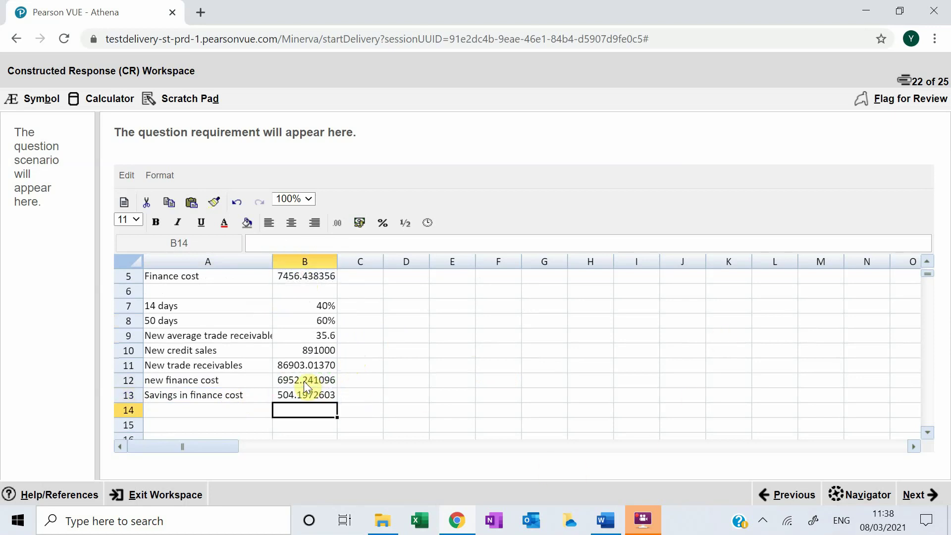
- Mark the finance cost saving as "(benefit)" in C13
{"action": "key", "text": "Down"}
{"action": "key", "text": "Up"}
{"action": "key", "text": "Up"}
{"action": "key", "text": "Right"}
{"action": "type", "text": "(be"}
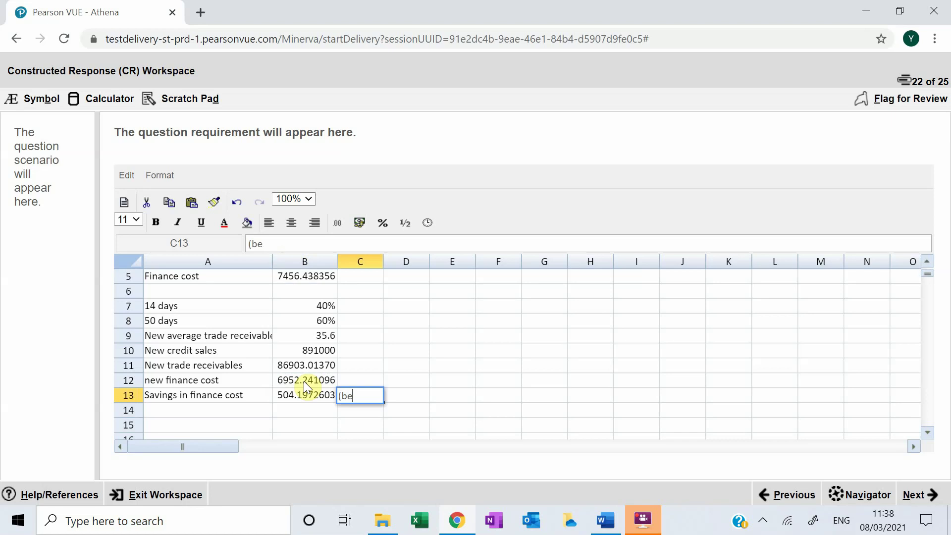
{"action": "type", "text": "nefit)"}
{"action": "key", "text": "Return"}
- Enter the note "credit sales have increased => contribution and profit will increase" in A14
{"action": "key", "text": "Down"}
{"action": "key", "text": "Down"}
{"action": "key", "text": "Down"}
{"action": "key", "text": "Up"}
{"action": "key", "text": "Up"}
{"action": "key", "text": "Up"}
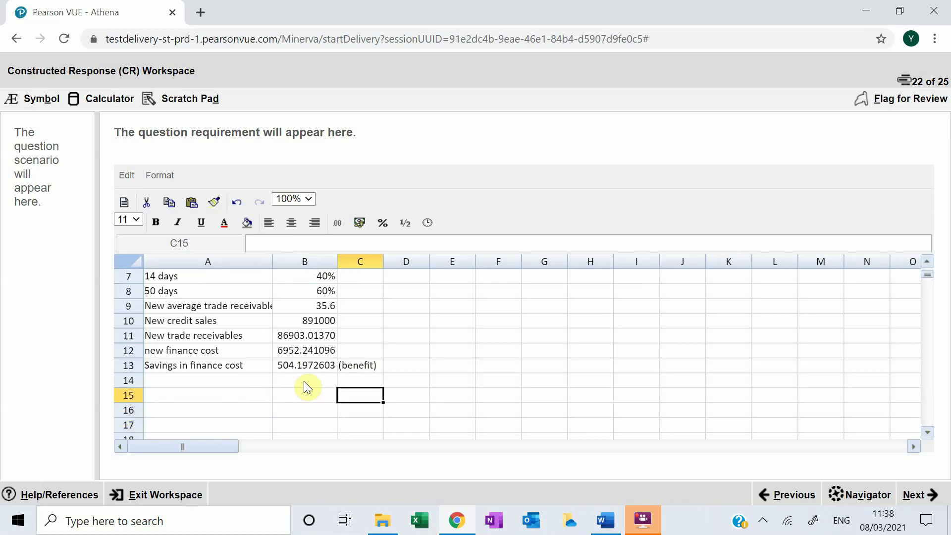
{"action": "key", "text": "Left"}
{"action": "key", "text": "Left"}
{"action": "key", "text": "Down"}
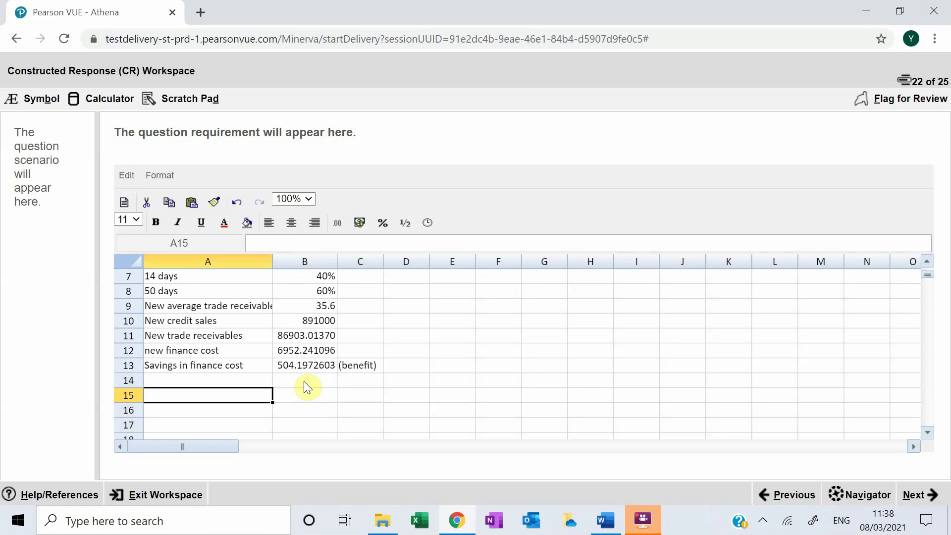
{"action": "key", "text": "Up"}
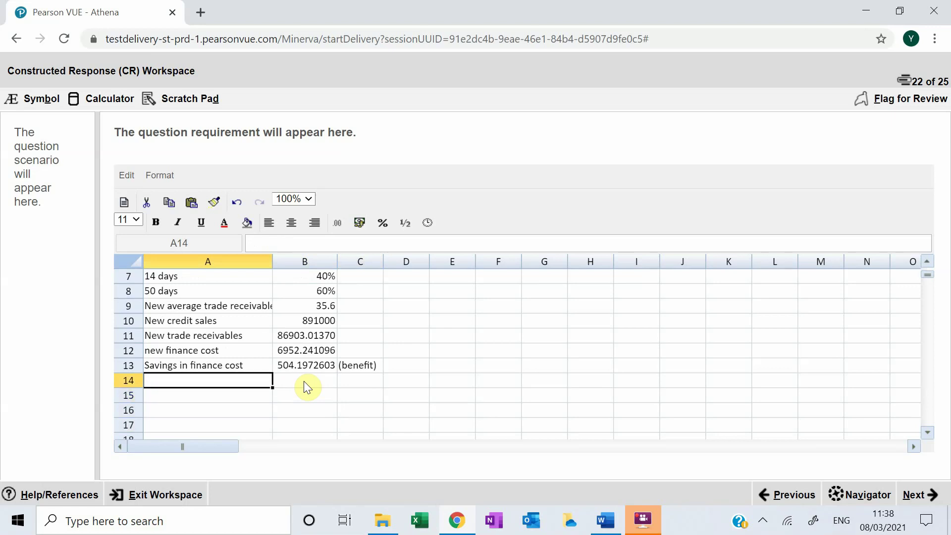
{"action": "type", "text": "credit sales"}
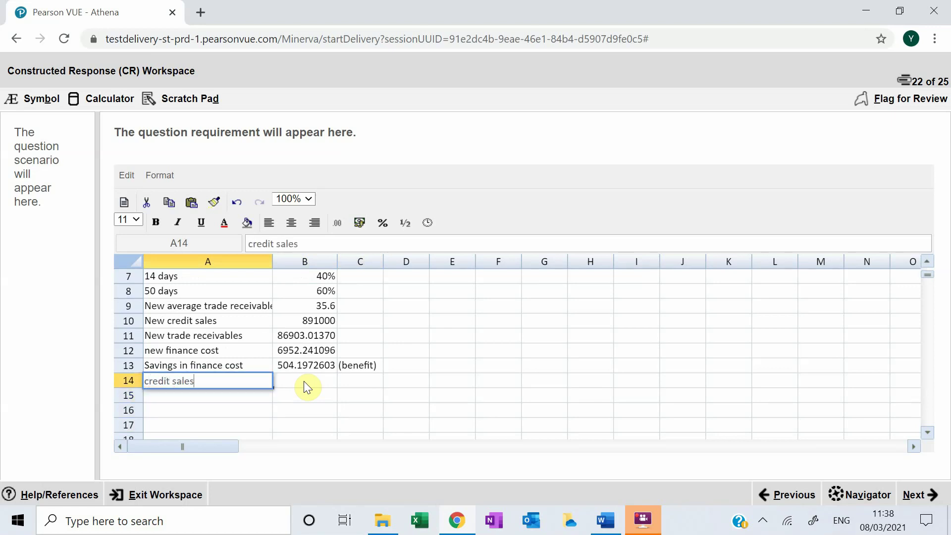
{"action": "type", "text": " have increased =>"}
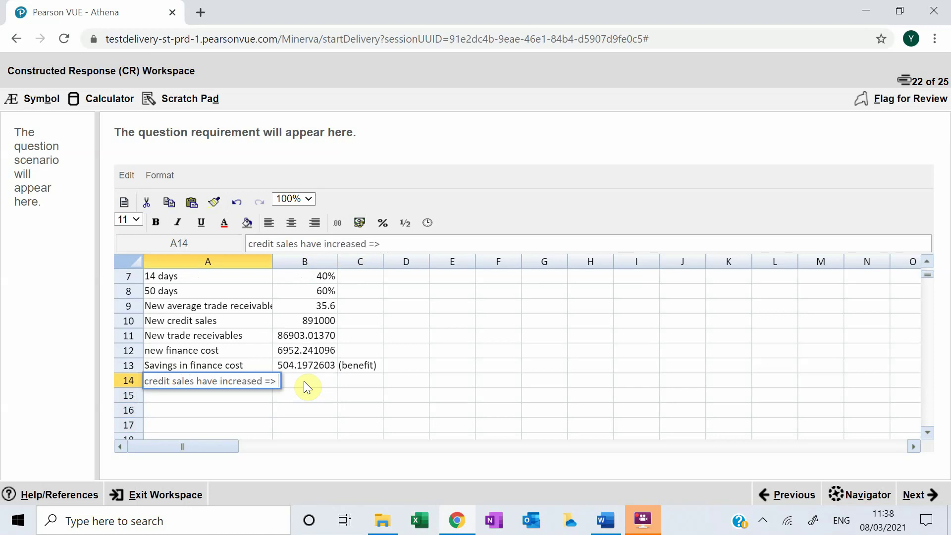
{"action": "type", "text": " contributu"}
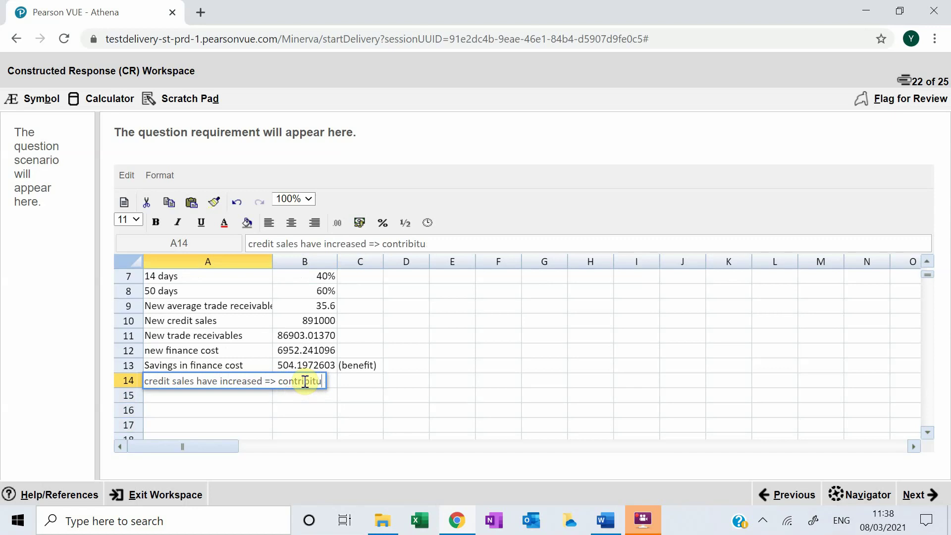
{"action": "key", "text": "BackSpace"}
{"action": "type", "text": "ion an"}
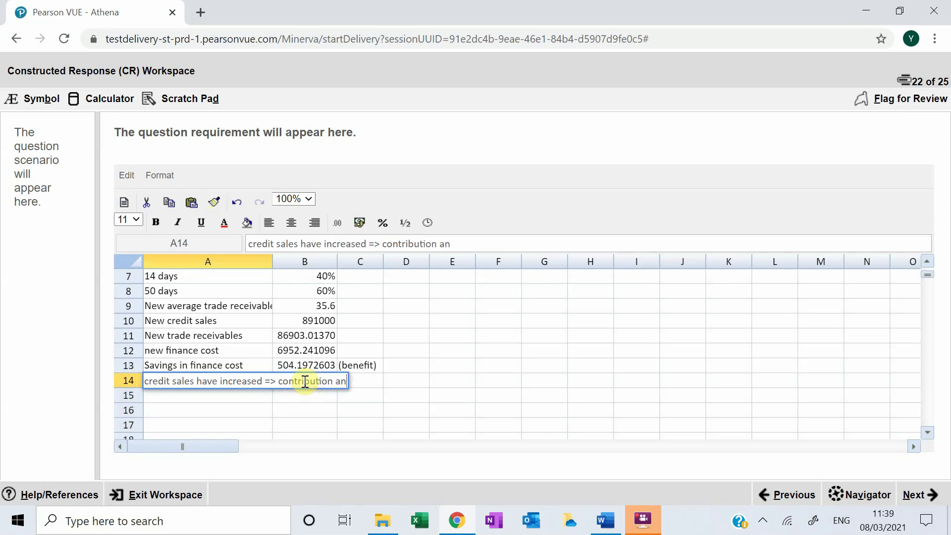
{"action": "type", "text": "d profit will "}
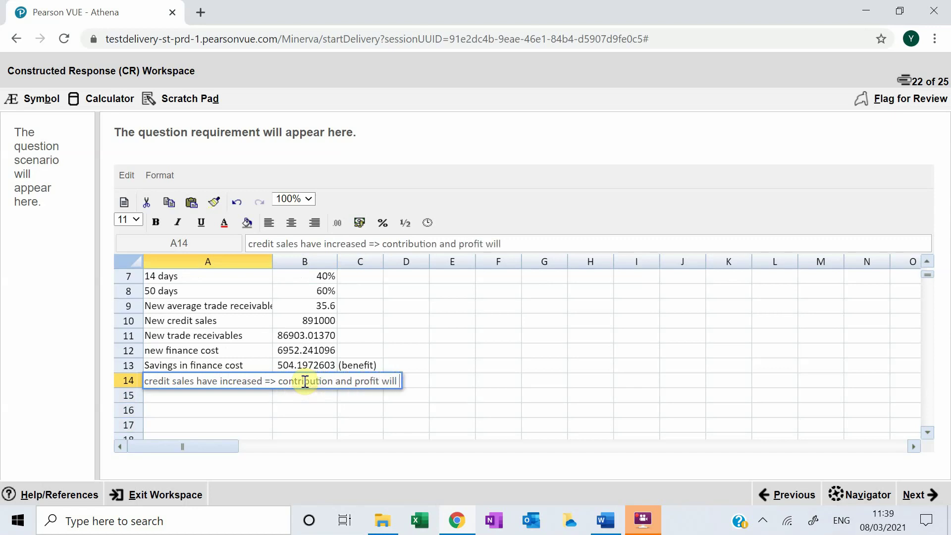
{"action": "type", "text": "increase"}
{"action": "key", "text": "Return"}
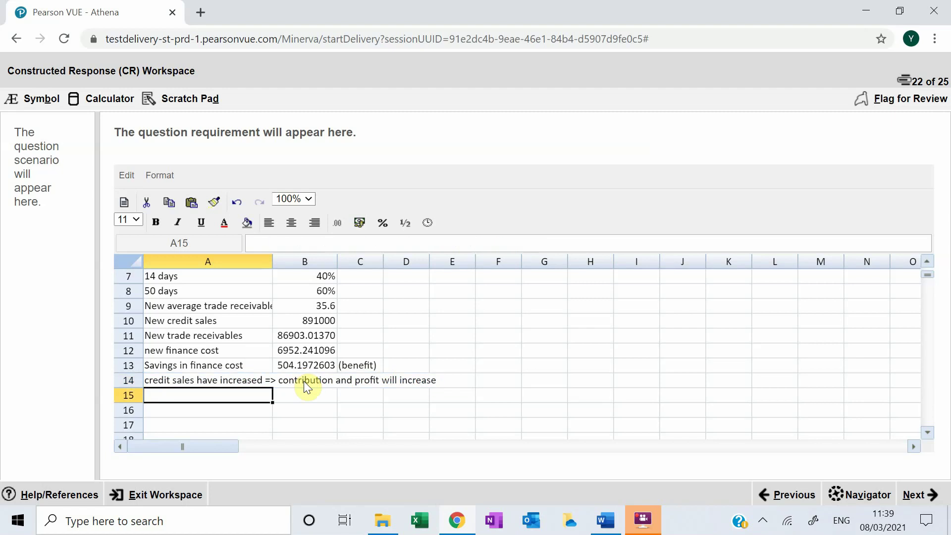
- Label A15 "Increase in credit sales" and calculate it in B15 with the formula =B10-B2
{"action": "type", "text": "Increase in c"}
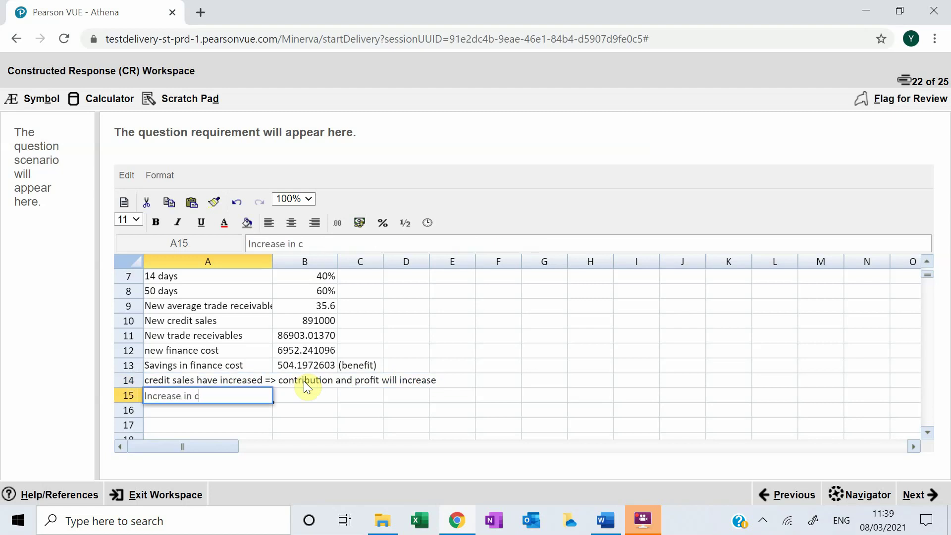
{"action": "type", "text": "redit sales"}
{"action": "key", "text": "Tab"}
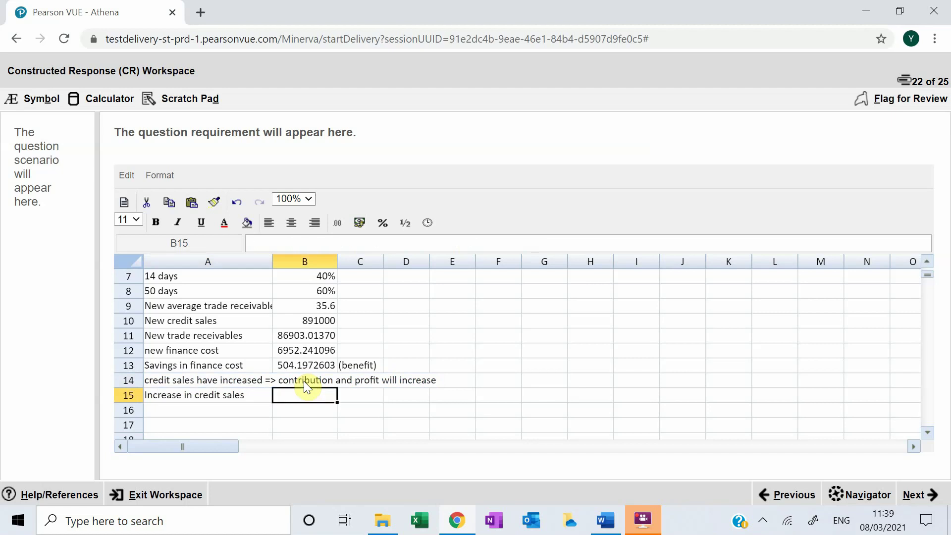
{"action": "type", "text": "="}
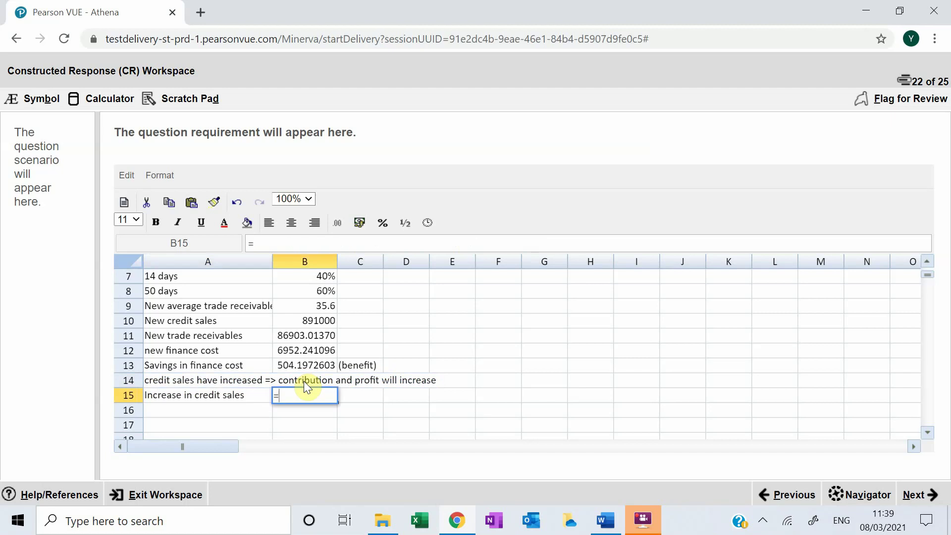
{"action": "left_click", "coordinate": [324, 318]}
{"action": "type", "text": "-"}
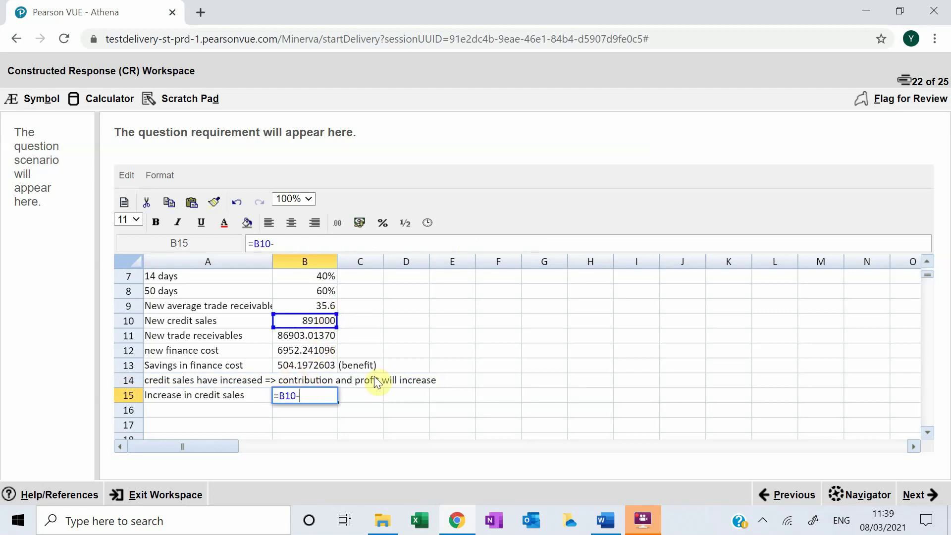
{"action": "scroll", "coordinate": [373, 376], "scroll_direction": "up", "scroll_amount": 2}
{"action": "left_click", "coordinate": [308, 289]}
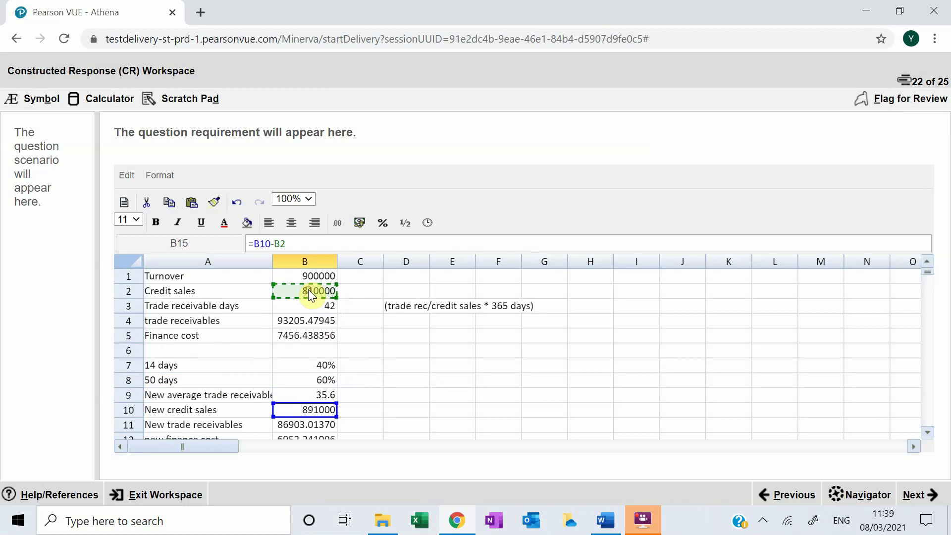
{"action": "key", "text": "Return"}
- Add the working "(10%*810000)" in C15 beside the increase in credit sales
{"action": "key", "text": "Up"}
{"action": "key", "text": "Right"}
{"action": "type", "text": "("}
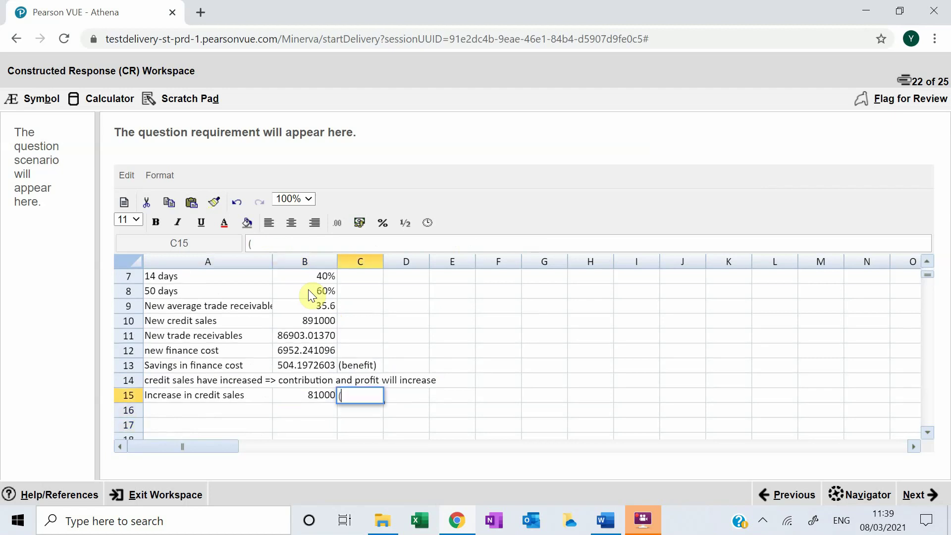
{"action": "type", "text": "10%*810000"}
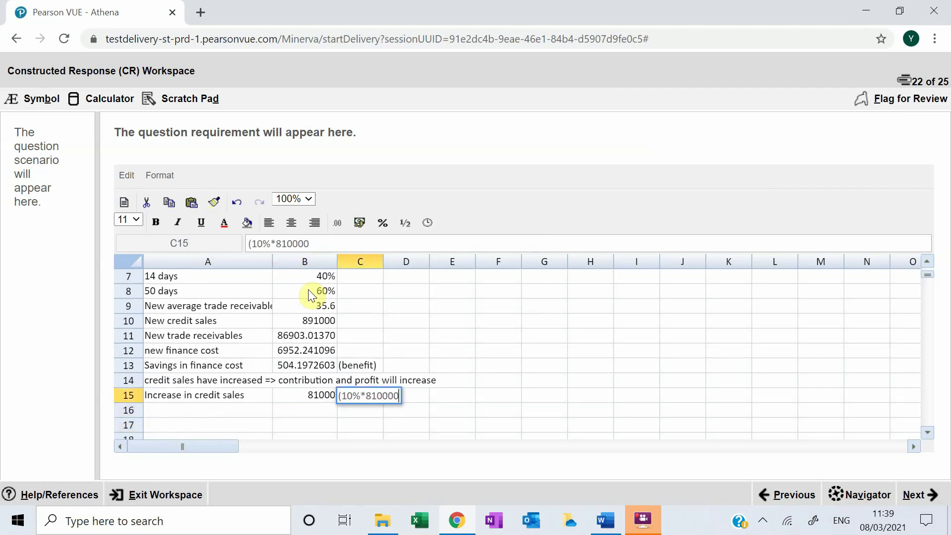
{"action": "type", "text": ")"}
{"action": "key", "text": "Return"}
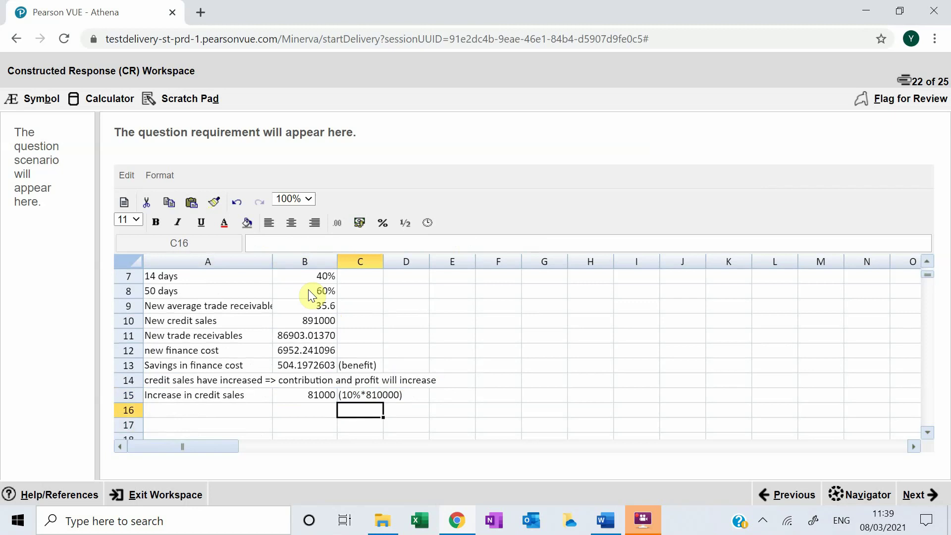
- Label A16 "Increase in contribution" below the increase in credit sales
{"action": "left_click", "coordinate": [290, 398]}
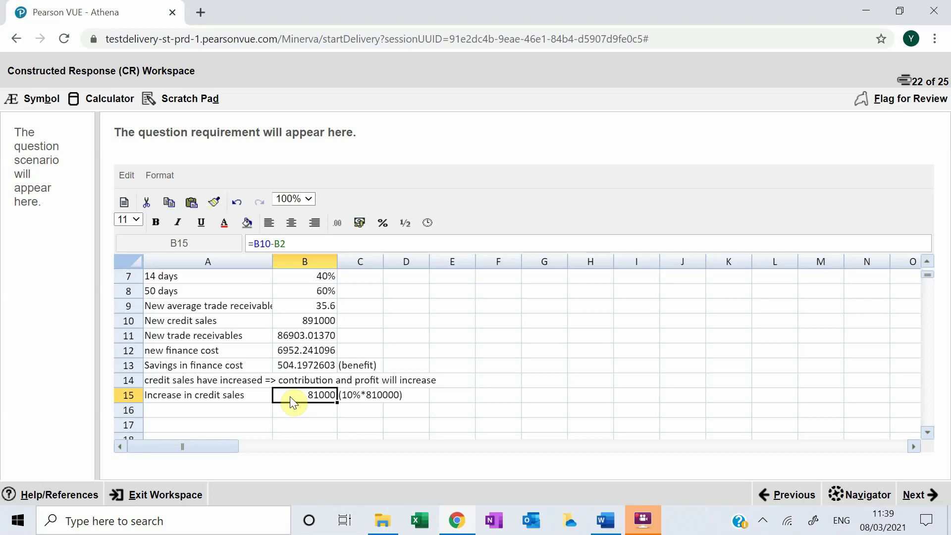
{"action": "key", "text": "Down"}
{"action": "key", "text": "Left"}
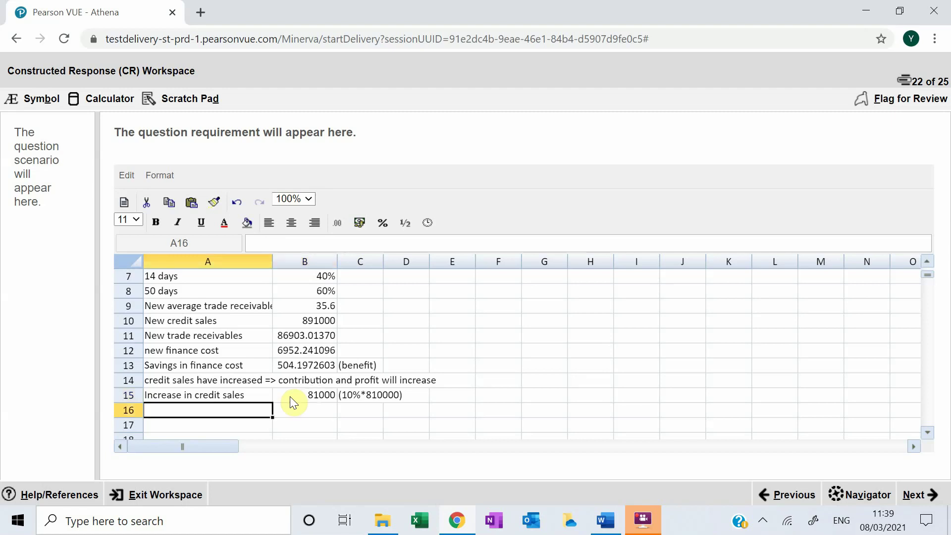
{"action": "type", "text": "Increas"}
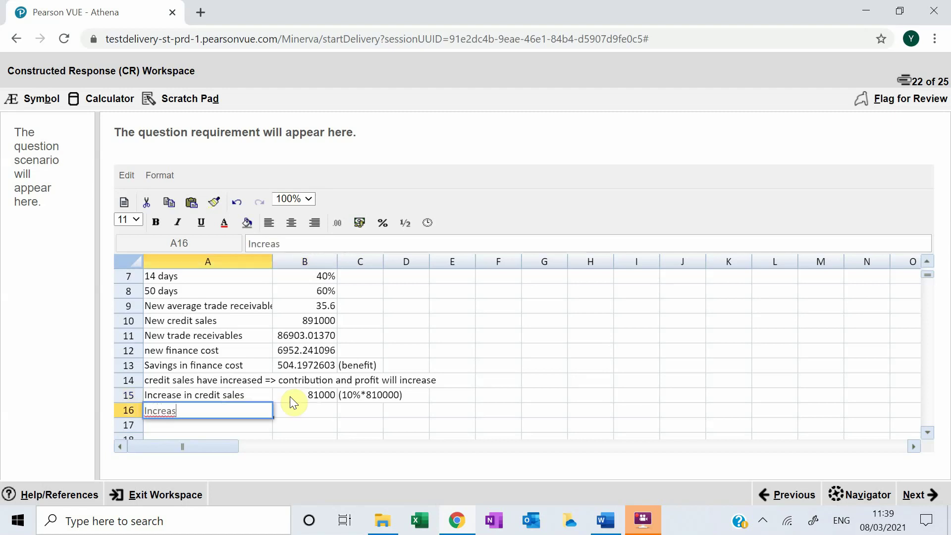
{"action": "type", "text": "e in contribution"}
{"action": "key", "text": "Tab"}
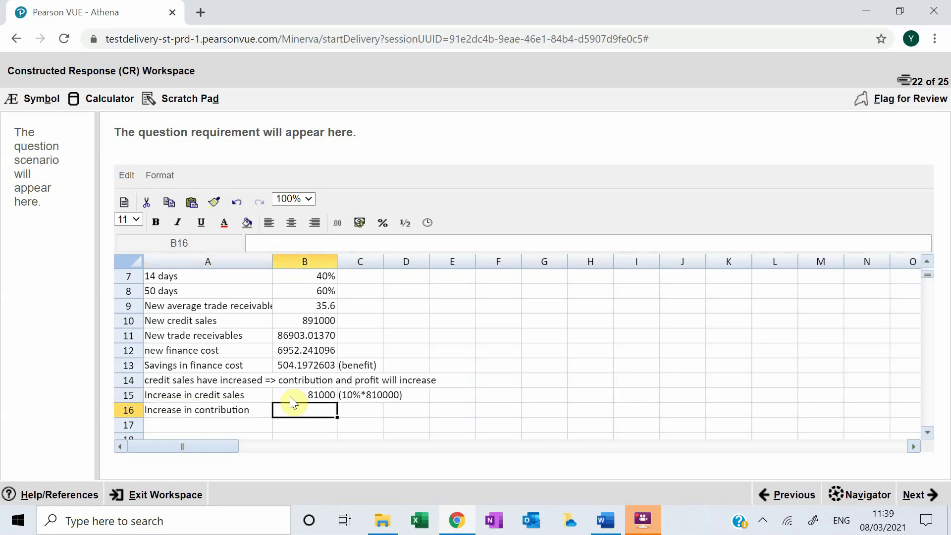
- Switch to the Word document and look up Melvin Co's contribution margin in Example 1
{"action": "key", "text": "alt+Tab"}
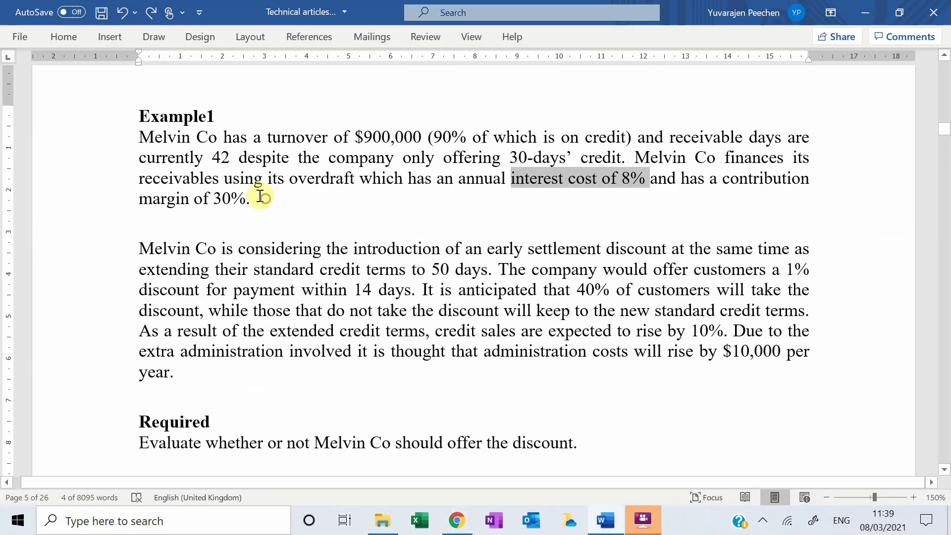
{"action": "left_click_drag", "start_coordinate": [261, 196], "coordinate": [726, 184]}
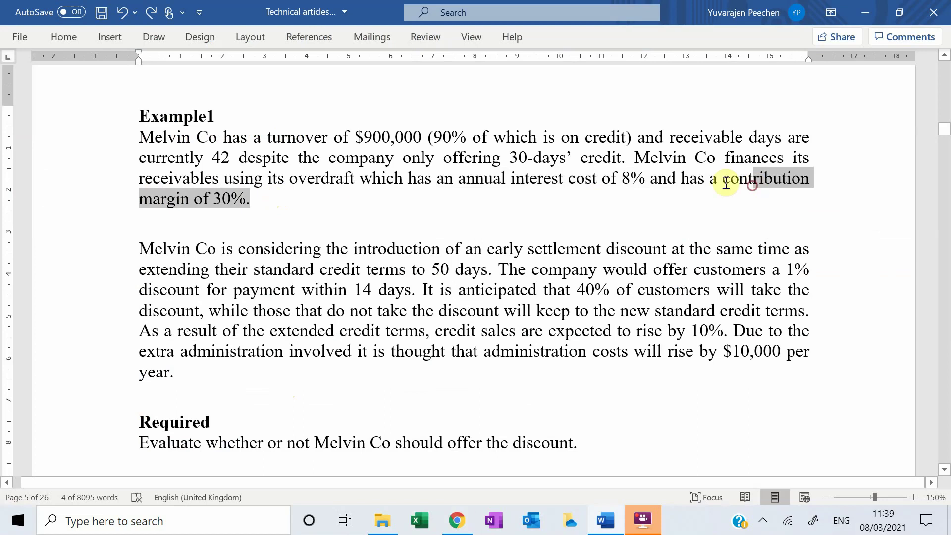
{"action": "left_click", "coordinate": [270, 200]}
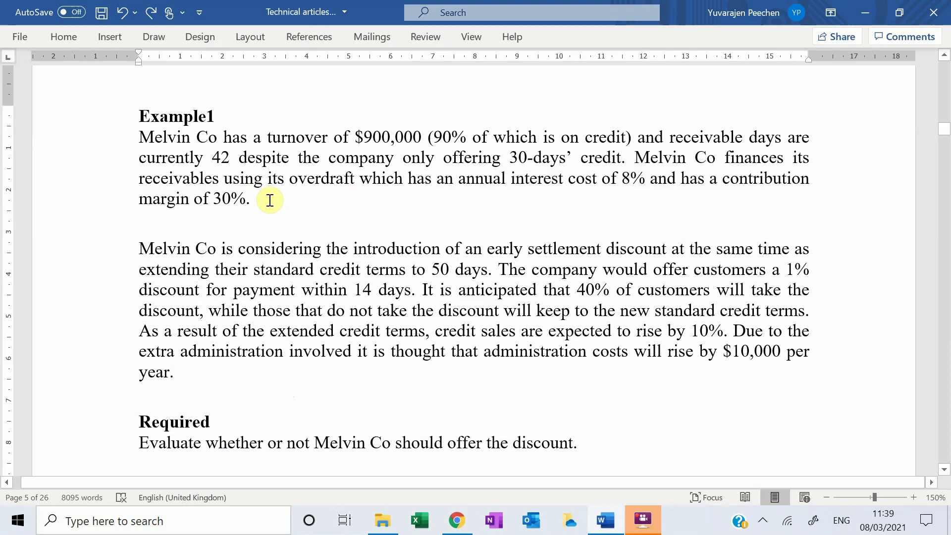
- Return to the exam spreadsheet and calculate the increase in contribution in B16 with the formula =B15*30%
{"action": "key", "text": "alt+Tab"}
{"action": "type", "text": "="}
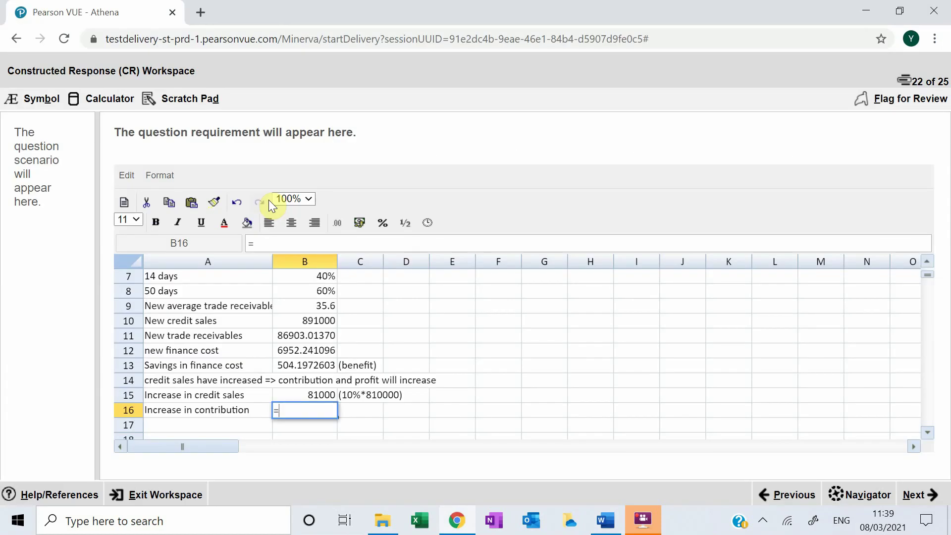
{"action": "key", "text": "Up"}
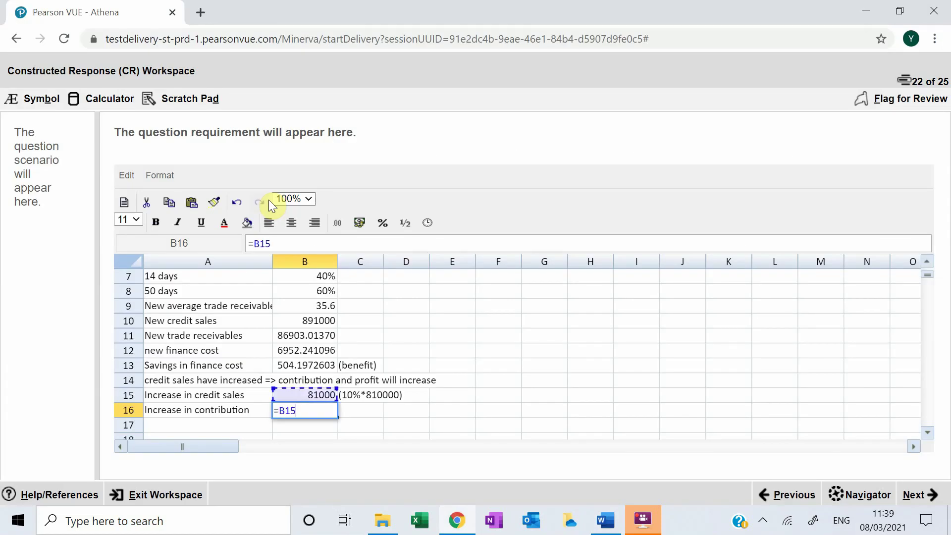
{"action": "type", "text": "*30%"}
{"action": "key", "text": "Return"}
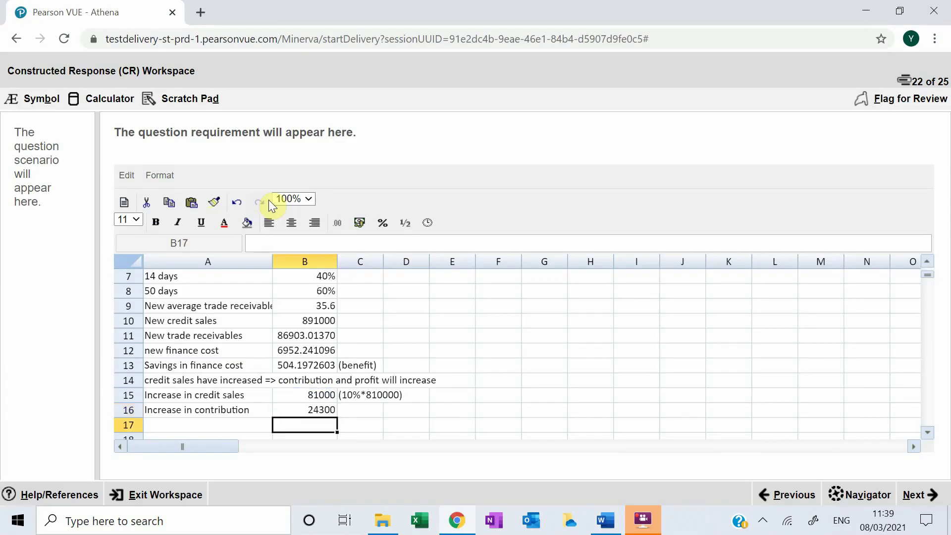
- Mark the increase in contribution as "(benefit)" in C16
{"action": "scroll", "coordinate": [310, 337], "scroll_direction": "down", "scroll_amount": 2}
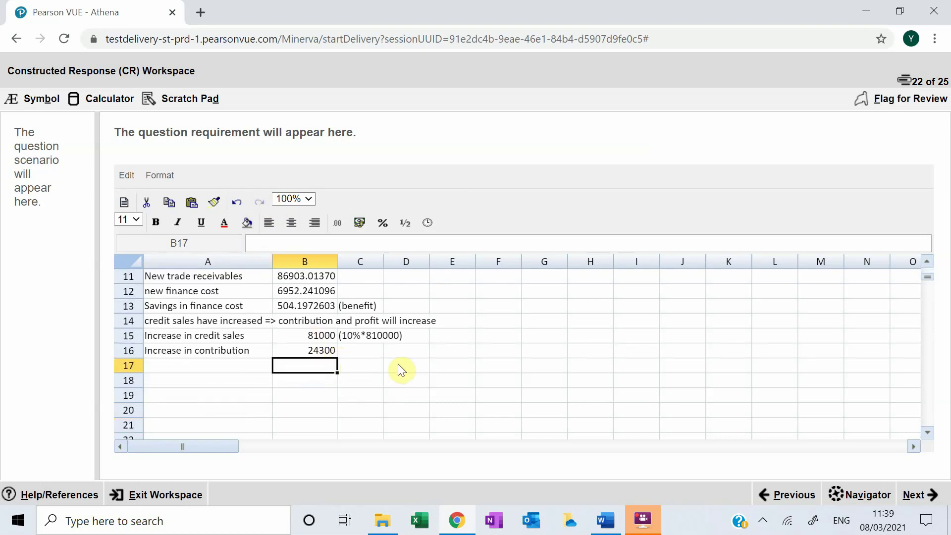
{"action": "left_click", "coordinate": [352, 355]}
{"action": "type", "text": "(ben"}
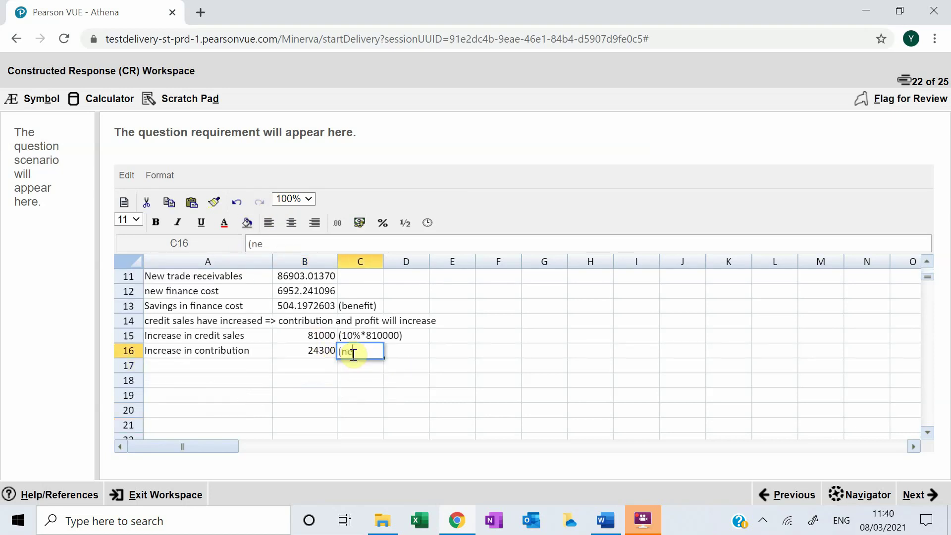
{"action": "type", "text": "e"}
{"action": "type", "text": "fit)"}
{"action": "key", "text": "Return"}
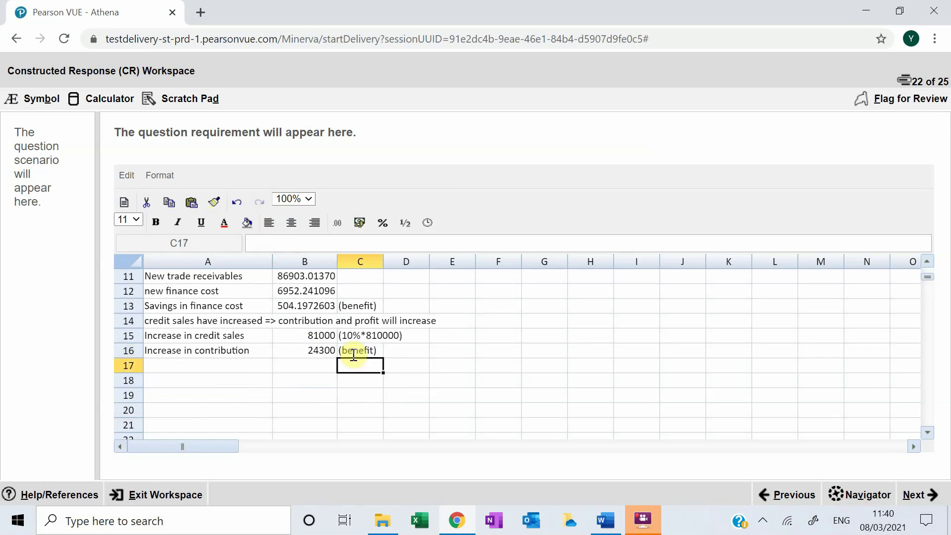
{"action": "key", "text": "Return"}
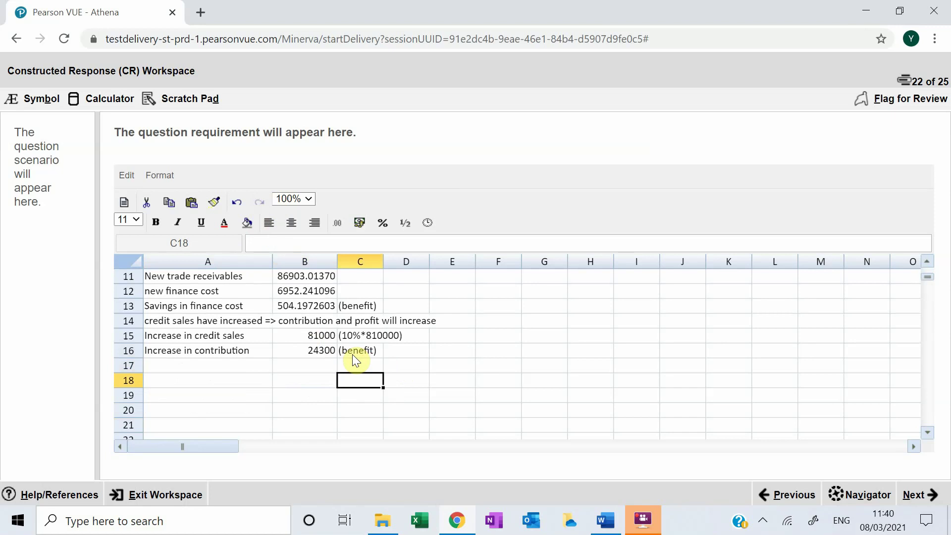
- Switch to the Word document and highlight the passage on the extra administration involved in the discount
{"action": "key", "text": "alt+Tab"}
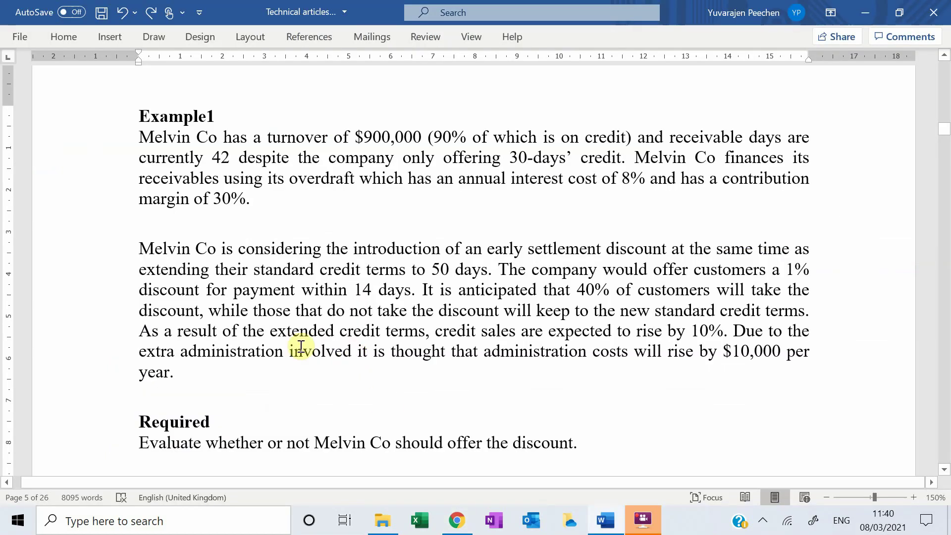
{"action": "scroll", "coordinate": [305, 343], "scroll_direction": "down", "scroll_amount": 1}
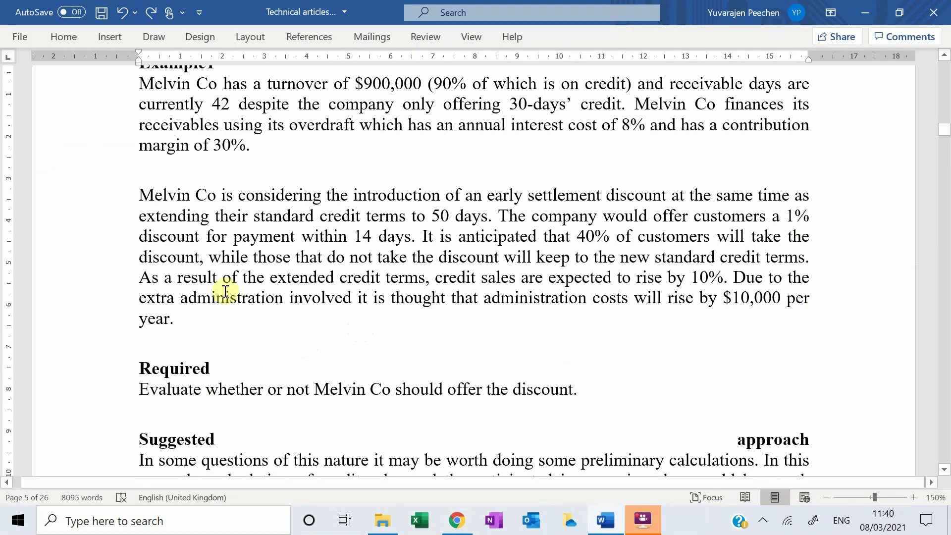
{"action": "left_click_drag", "start_coordinate": [139, 298], "coordinate": [482, 301]}
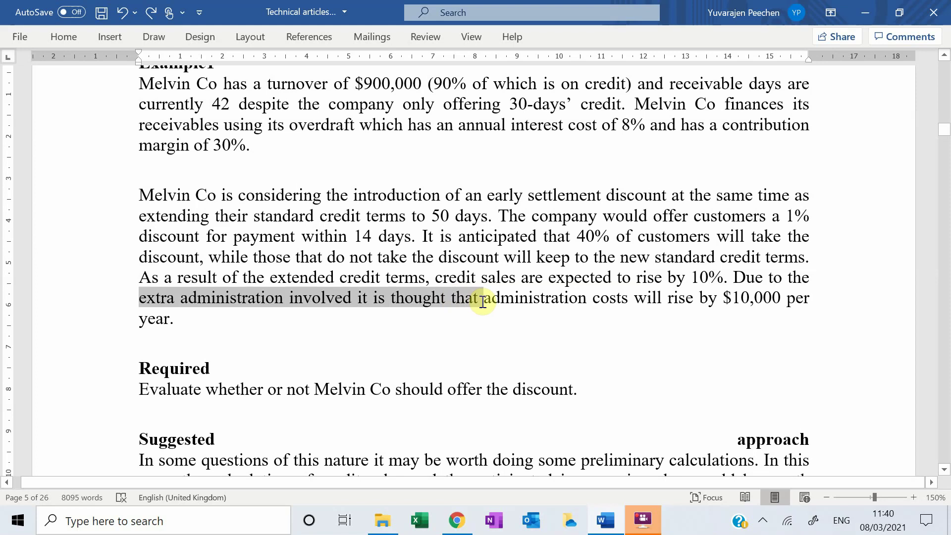
{"action": "left_click_drag", "start_coordinate": [483, 301], "coordinate": [483, 301]}
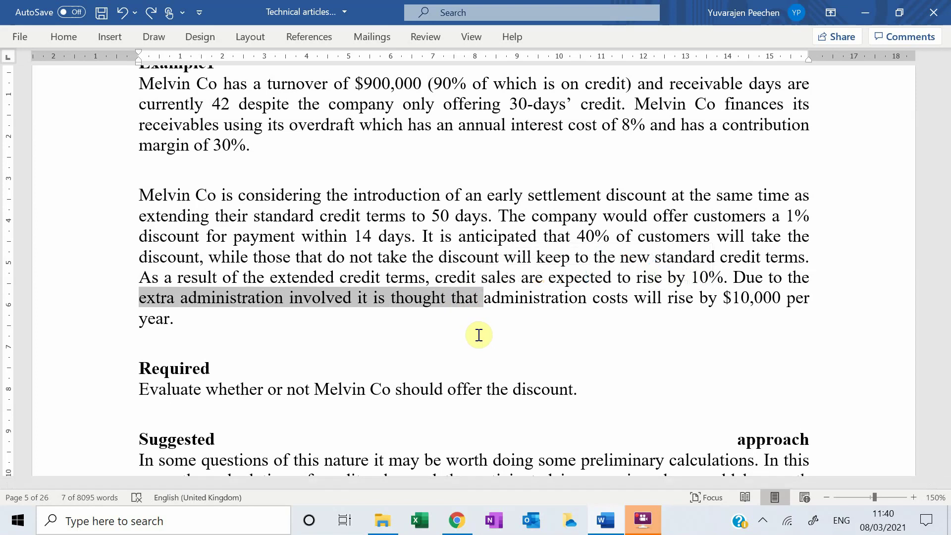
- Return to the exam spreadsheet and label A18 "Administration cost"
{"action": "key", "text": "alt+Tab"}
{"action": "key", "text": "Left"}
{"action": "key", "text": "Left"}
{"action": "type", "text": "Adminsi"}
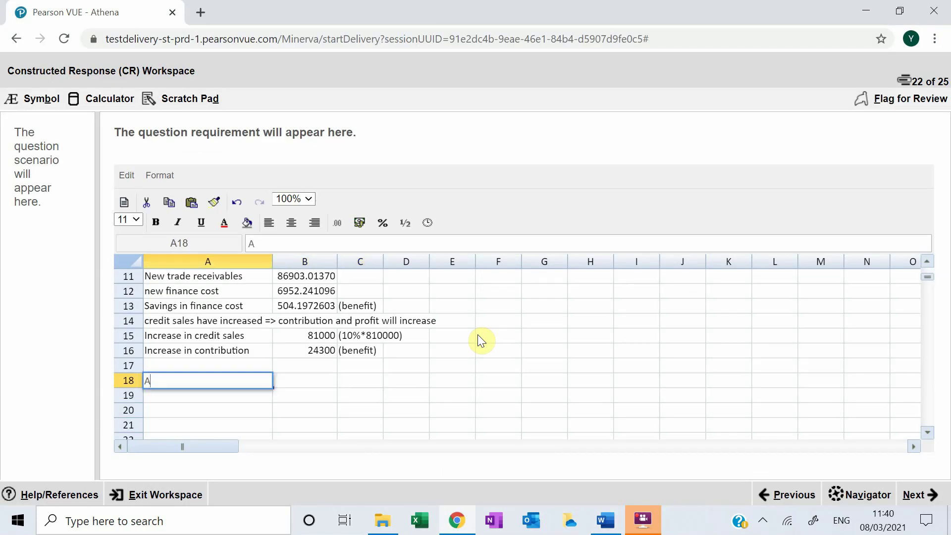
{"action": "key", "text": "BackSpace"}
{"action": "key", "text": "BackSpace"}
{"action": "type", "text": "istration cost"}
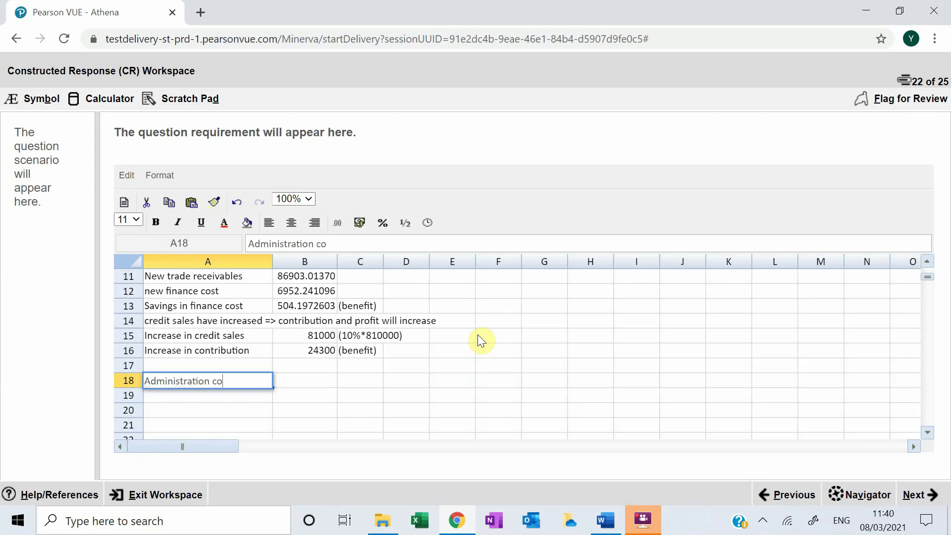
- Enter 10000 as the administration cost in B18 and mark it as "(cost)" in C18
{"action": "key", "text": "Tab"}
{"action": "type", "text": "10000"}
{"action": "key", "text": "Tab"}
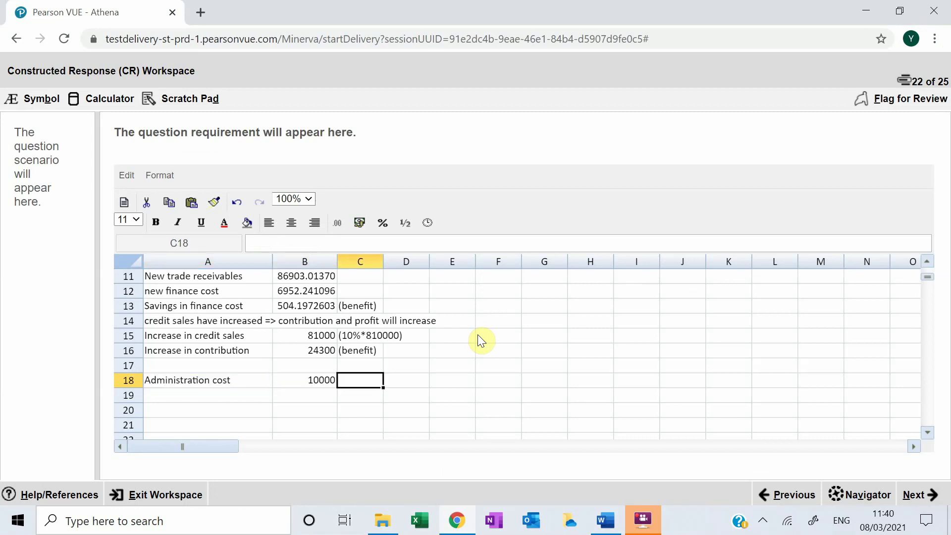
{"action": "type", "text": "(cost)"}
{"action": "key", "text": "Return"}
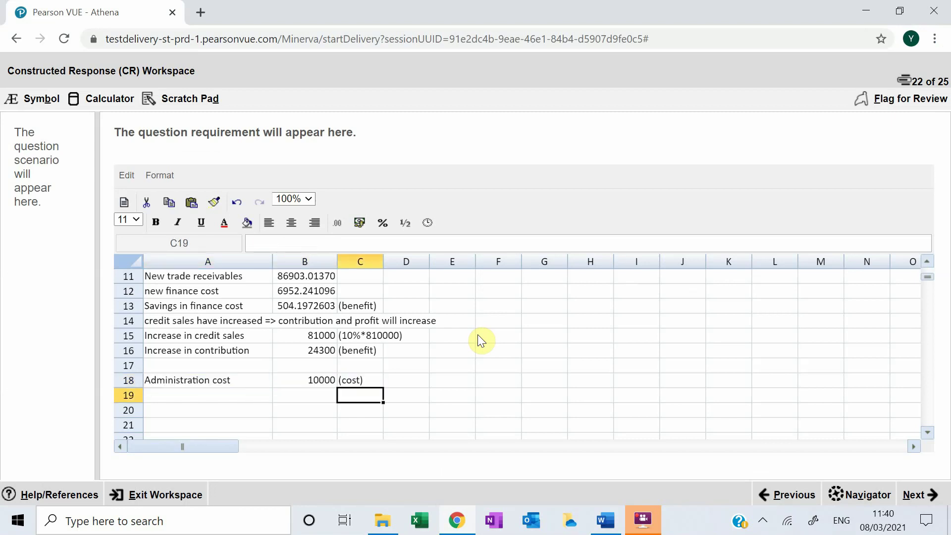
- Review the discount terms in the Word document, and label A19 of the exam spreadsheet "Cost of the discount"
{"action": "key", "text": "alt+Tab"}
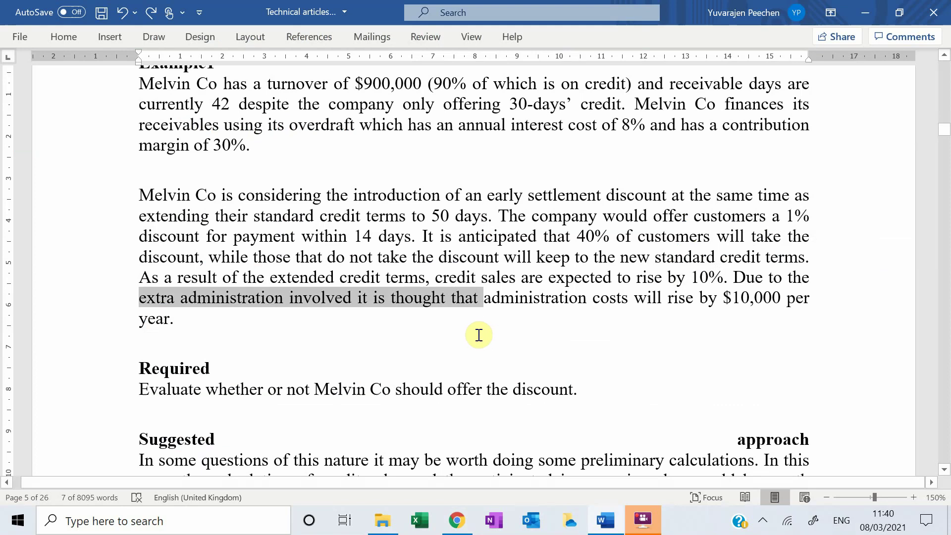
{"action": "key", "text": "alt+Tab"}
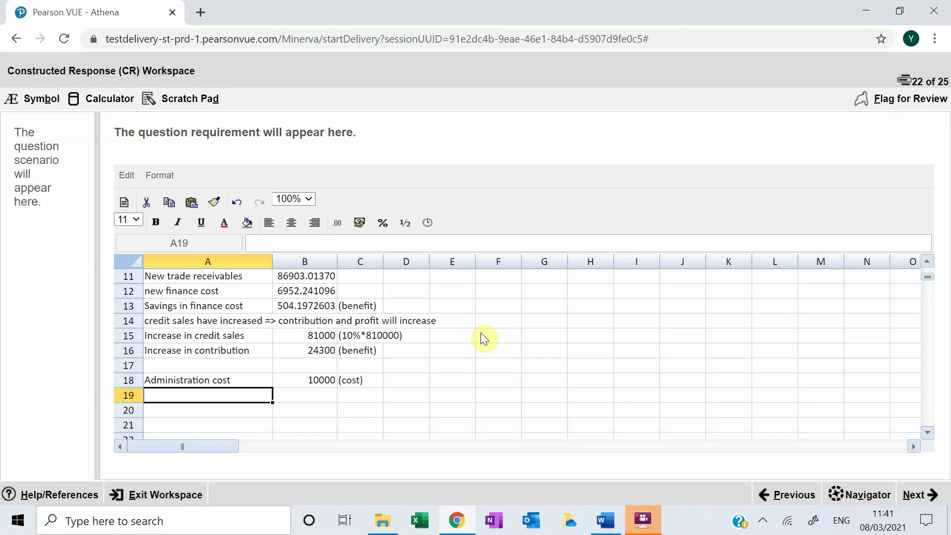
{"action": "type", "text": "Cost of t"}
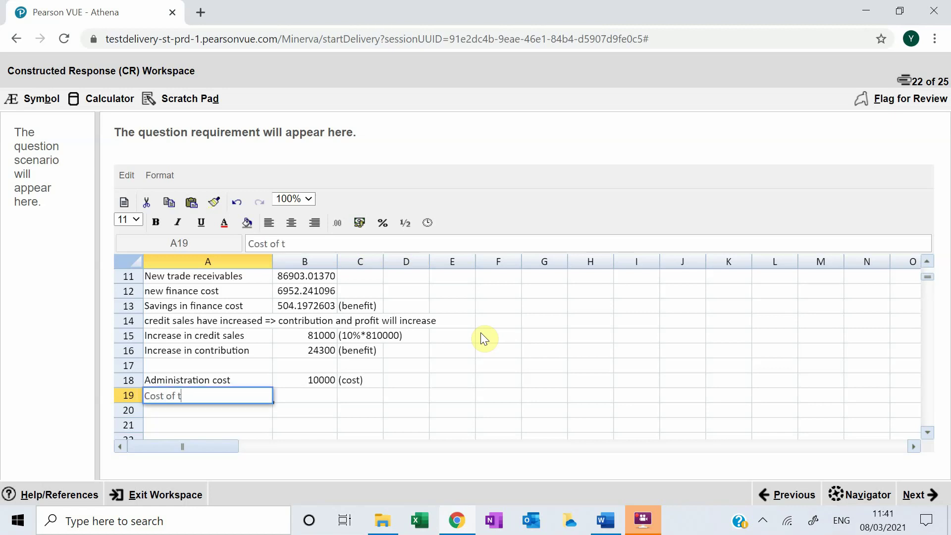
{"action": "type", "text": "he discount"}
{"action": "key", "text": "Tab"}
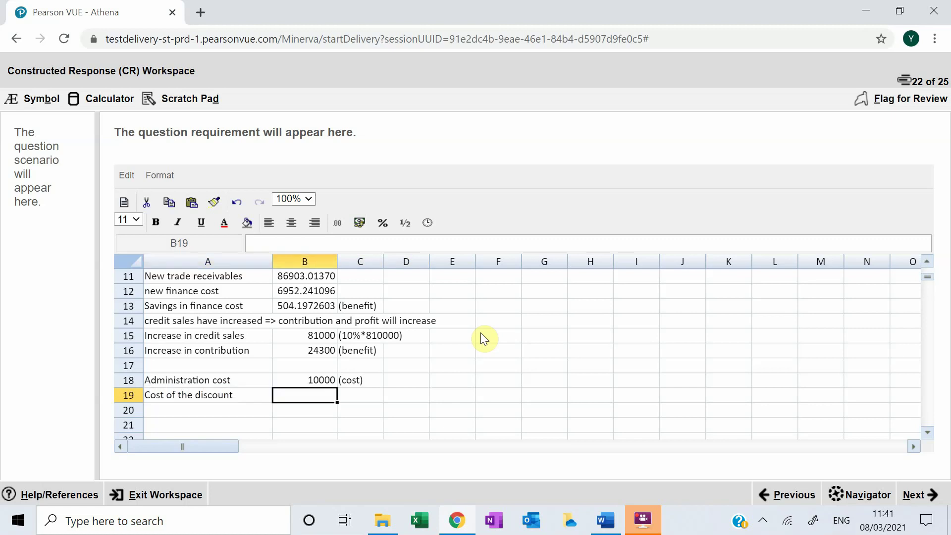
- Write the cost of the discount formula =1%*B10*40% in B19, referencing the new credit sales
{"action": "type", "text": "=1%"}
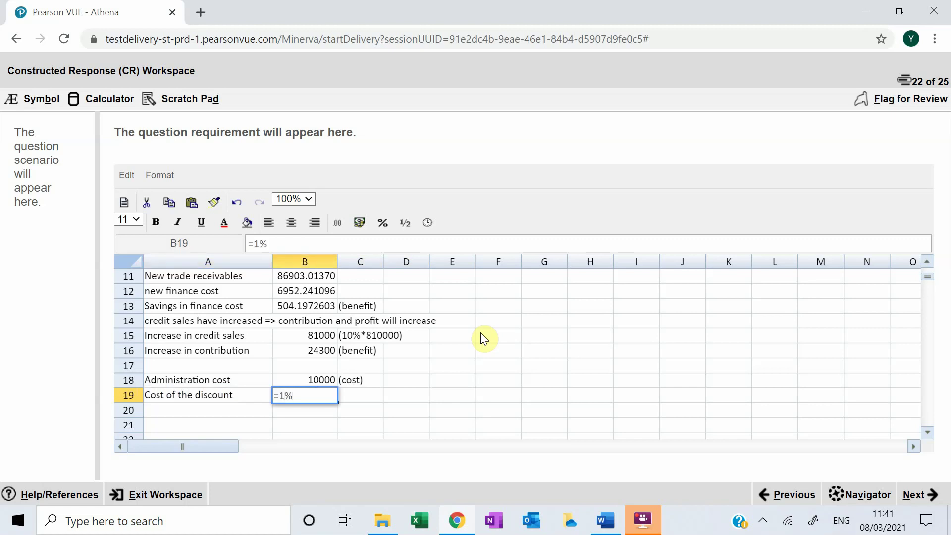
{"action": "type", "text": "*"}
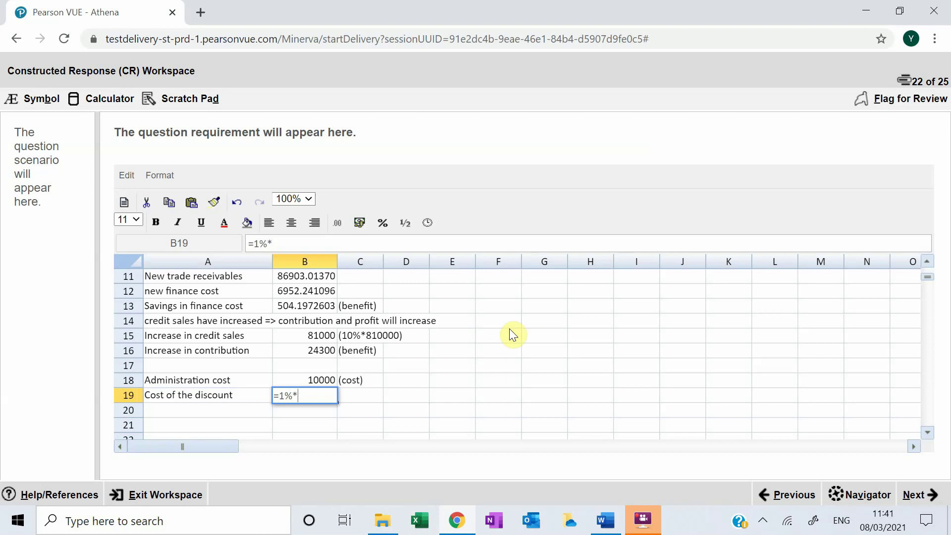
{"action": "scroll", "coordinate": [509, 332], "scroll_direction": "up", "scroll_amount": 2}
{"action": "left_click", "coordinate": [317, 321]}
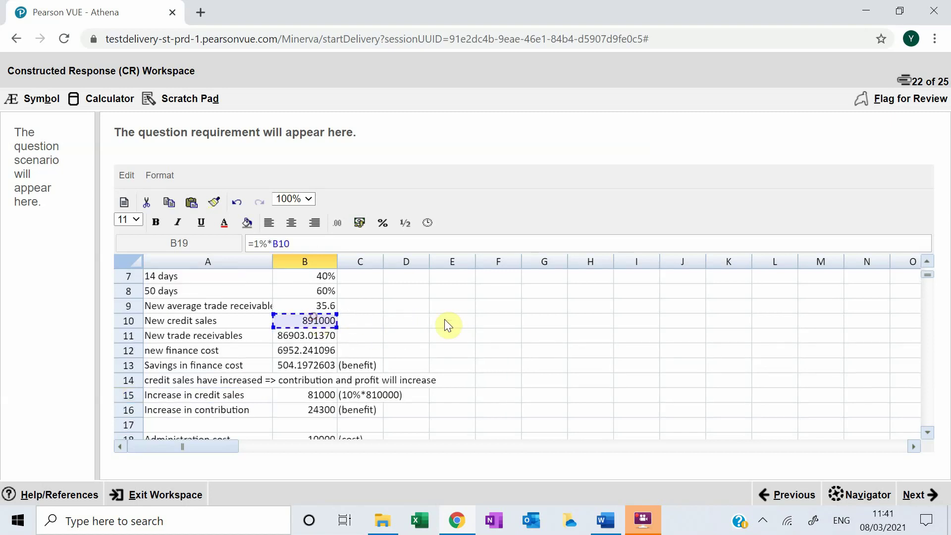
{"action": "type", "text": "*"}
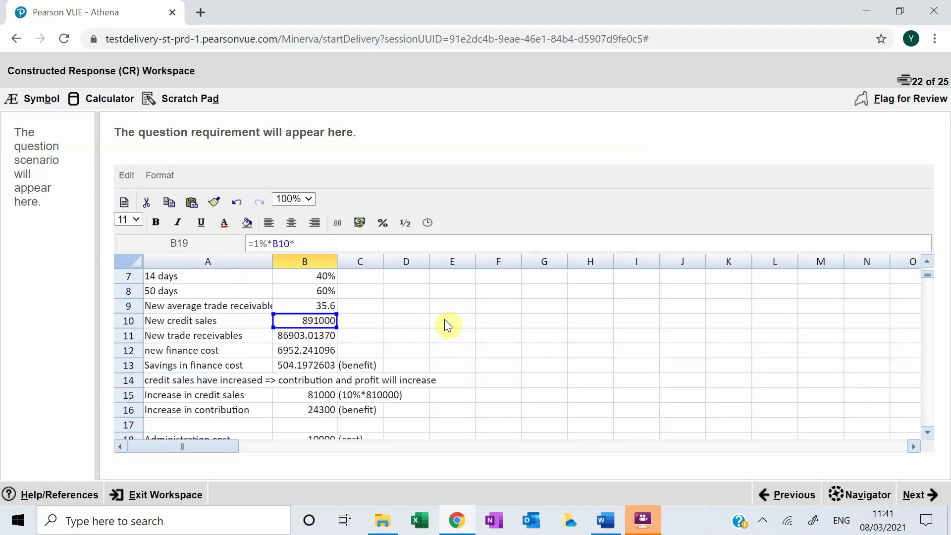
{"action": "type", "text": "40%"}
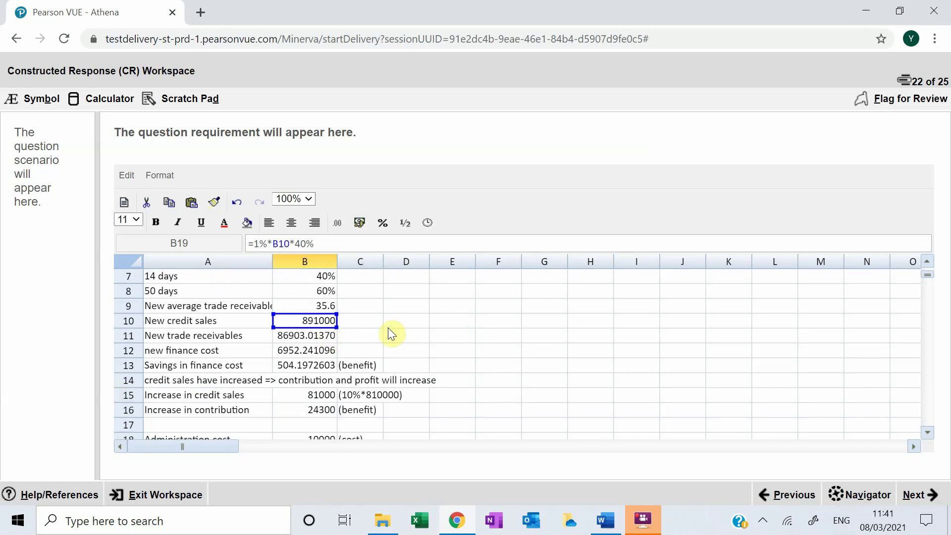
- Switch to the Word document and check the percentage of customers expected to take the discount
{"action": "key", "text": "alt+Tab"}
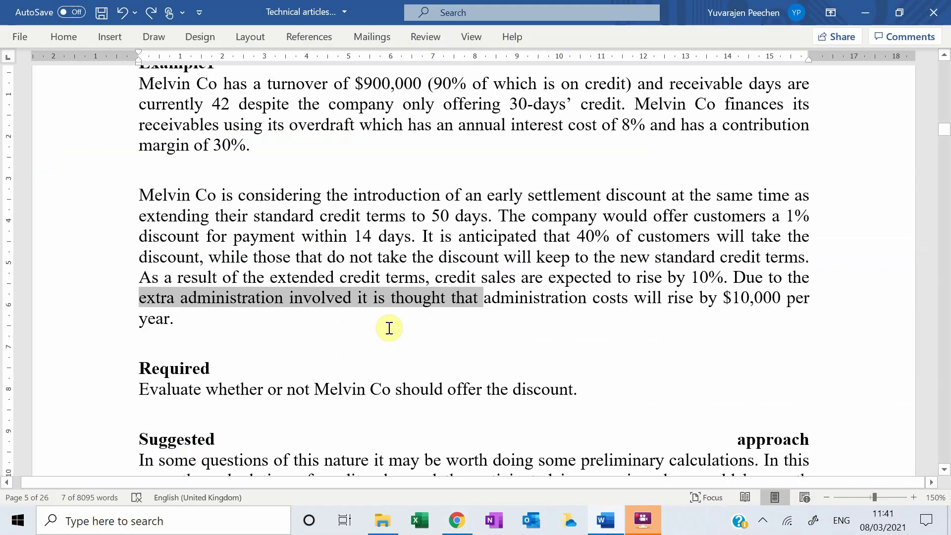
{"action": "left_click_drag", "start_coordinate": [616, 237], "coordinate": [569, 237]}
{"action": "left_click", "coordinate": [605, 340]}
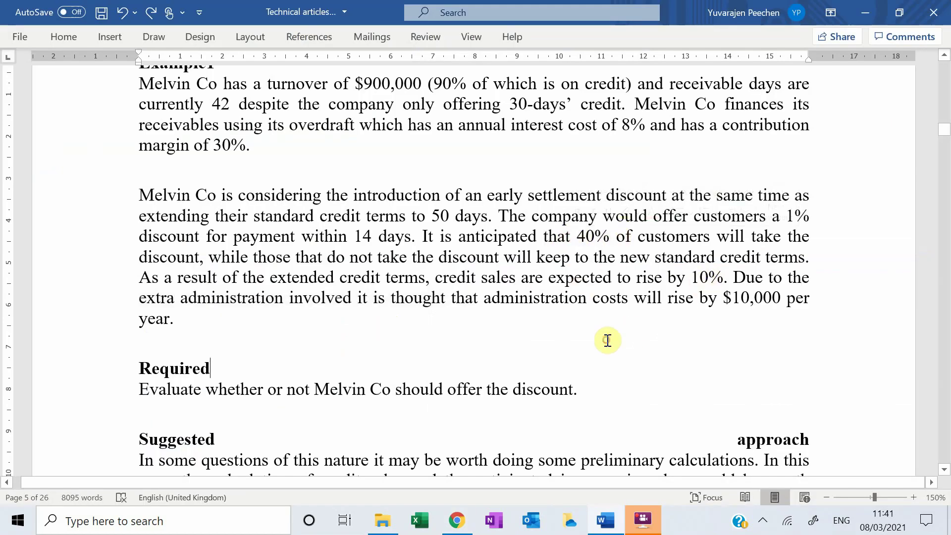
- Return to the exam spreadsheet and commit the cost of the discount formula in B19
{"action": "key", "text": "alt+Tab"}
{"action": "scroll", "coordinate": [466, 362], "scroll_direction": "down", "scroll_amount": 4}
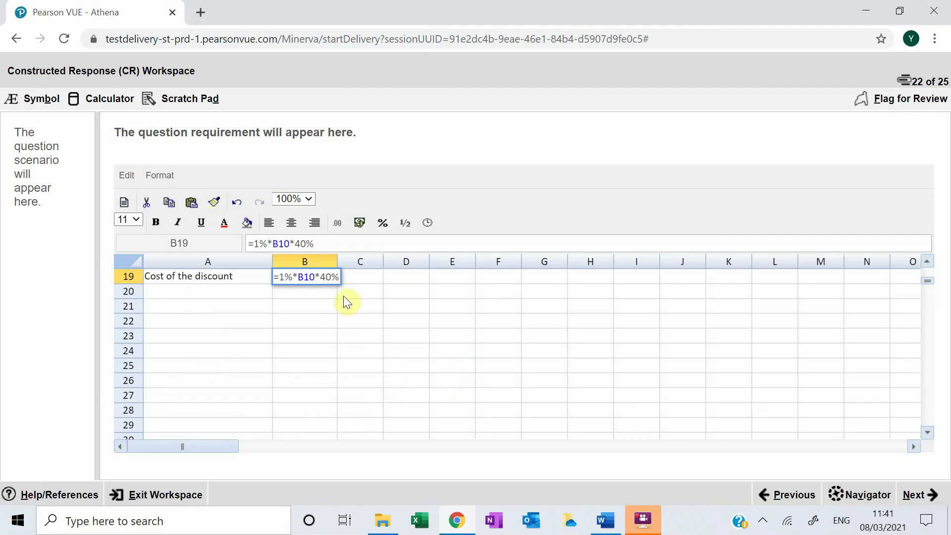
{"action": "key", "text": "Return"}
- Mark the cost of the discount as "(cost)" in C19
{"action": "key", "text": "Down"}
{"action": "key", "text": "Up"}
{"action": "key", "text": "Up"}
{"action": "key", "text": "Up"}
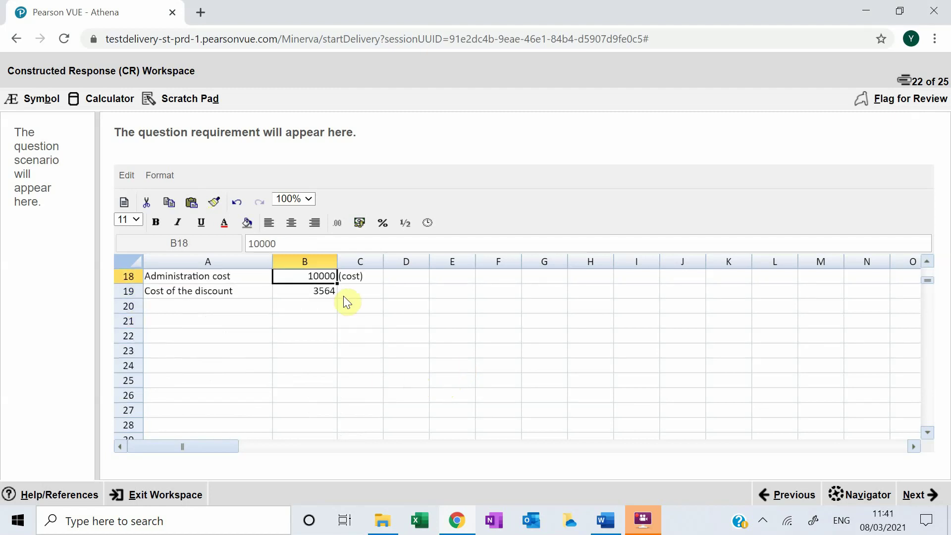
{"action": "key", "text": "Up"}
{"action": "key", "text": "Up"}
{"action": "key", "text": "Up"}
{"action": "key", "text": "Down"}
{"action": "key", "text": "Down"}
{"action": "key", "text": "Down"}
{"action": "key", "text": "Down"}
{"action": "key", "text": "Down"}
{"action": "key", "text": "Up"}
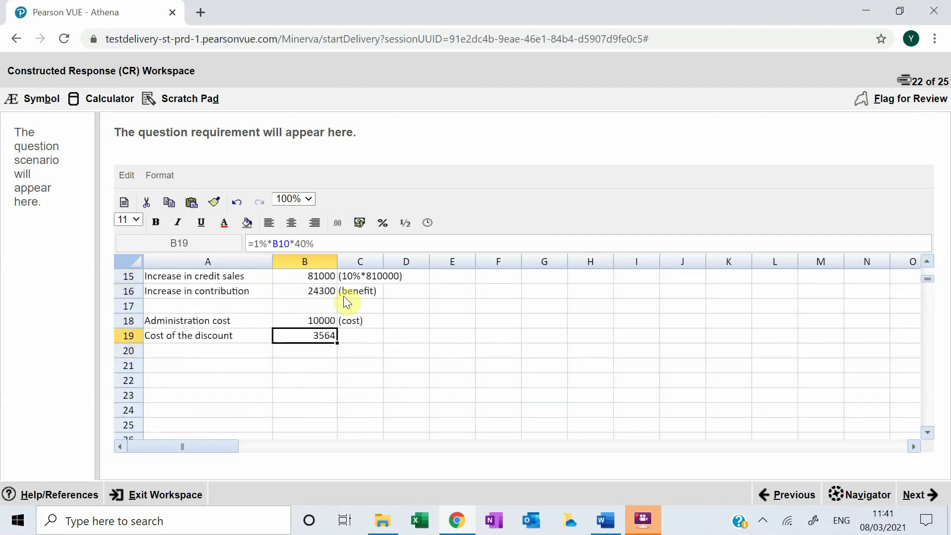
{"action": "key", "text": "Right"}
{"action": "type", "text": "(cost)"}
{"action": "key", "text": "Return"}
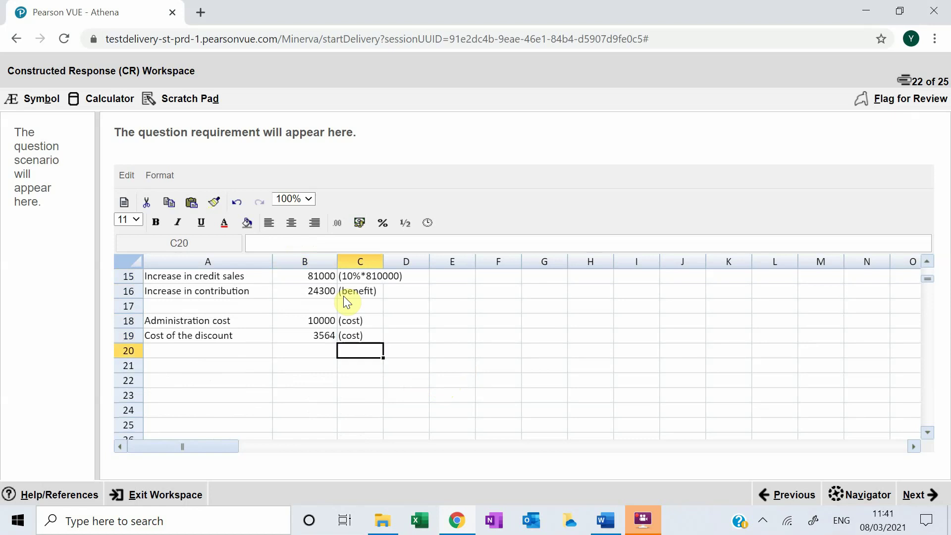
- Label A21 "Total benefits/savings", leaving row 20 blank
{"action": "key", "text": "Down"}
{"action": "key", "text": "Left"}
{"action": "key", "text": "Left"}
{"action": "type", "text": "Total"}
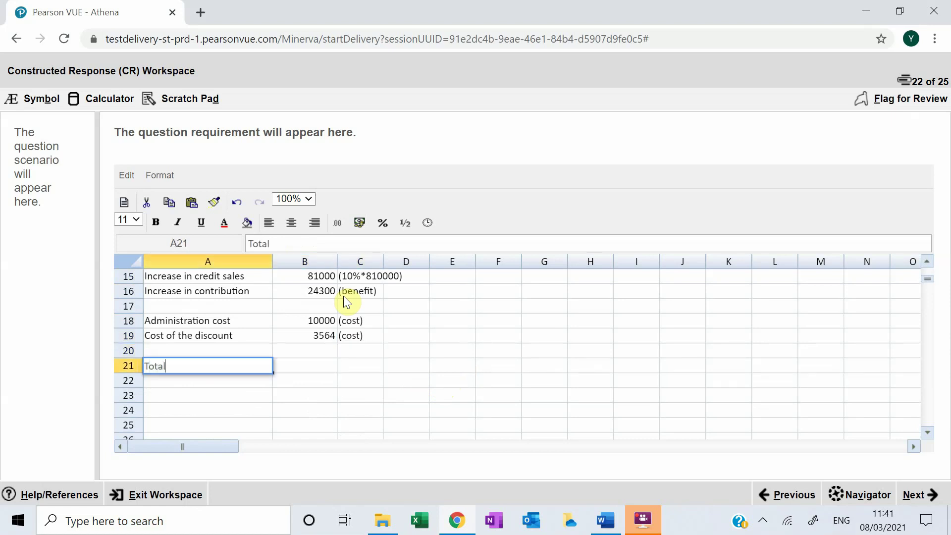
{"action": "type", "text": " benefits/savings"}
{"action": "key", "text": "Tab"}
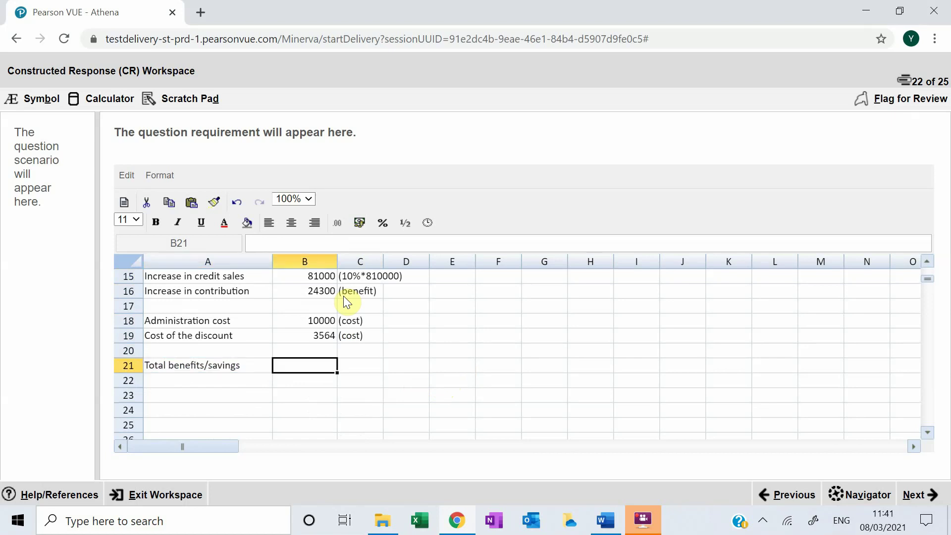
- Calculate the total benefits in B21 by adding the increase in contribution and the savings in finance cost, =B16+B13
{"action": "type", "text": "="}
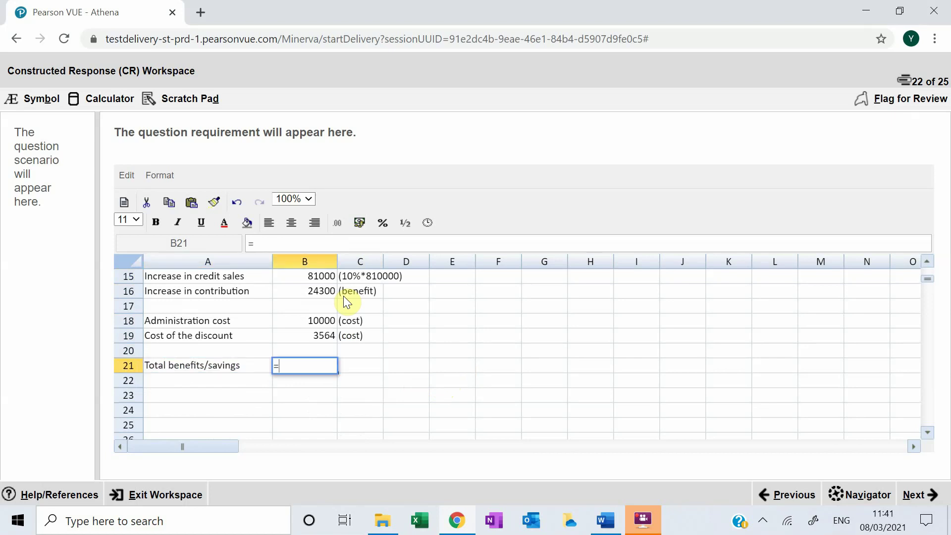
{"action": "left_click", "coordinate": [308, 292]}
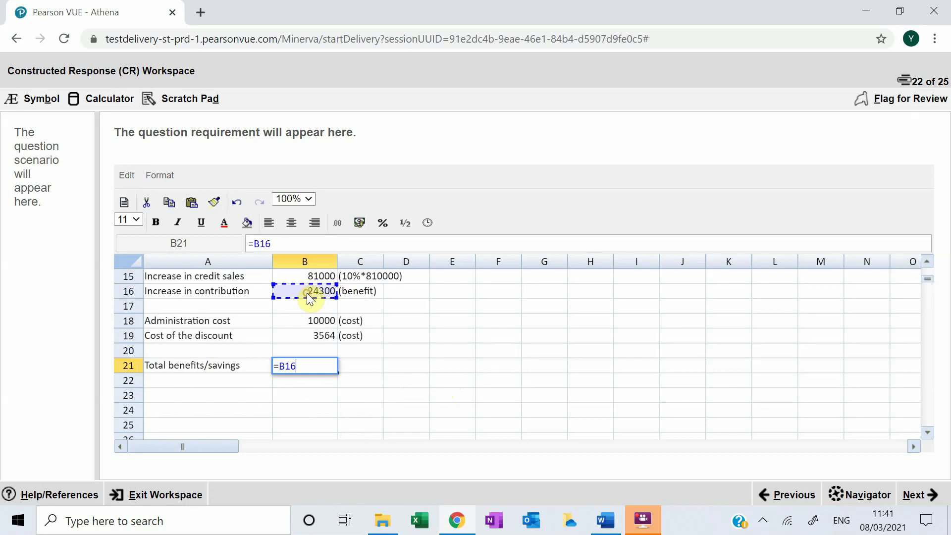
{"action": "type", "text": "+"}
{"action": "scroll", "coordinate": [286, 297], "scroll_direction": "up", "scroll_amount": 3}
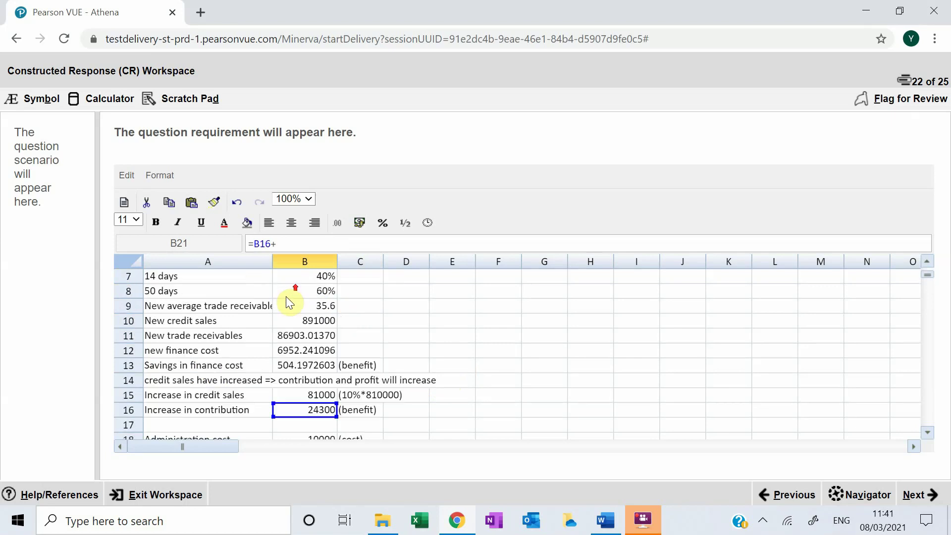
{"action": "left_click", "coordinate": [312, 353]}
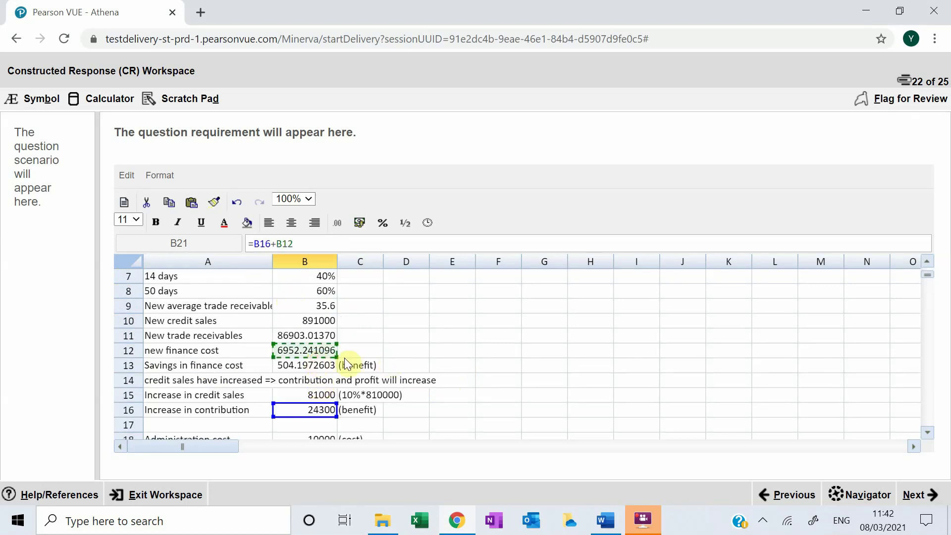
{"action": "key", "text": "Return"}
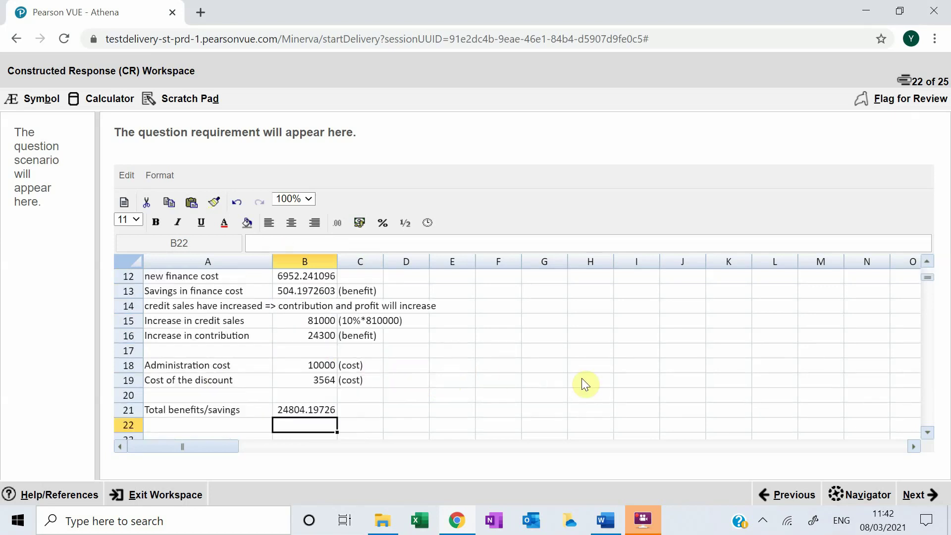
- Label A22 "Total cost" and add the administration cost and the cost of the discount in B22 with =B18+B19
{"action": "key", "text": "Left"}
{"action": "type", "text": "Total cost"}
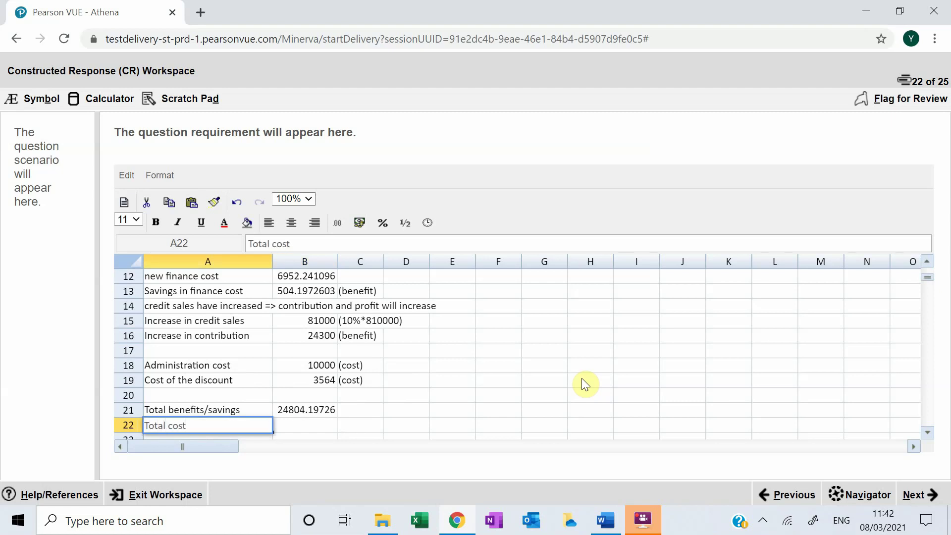
{"action": "key", "text": "Tab"}
{"action": "type", "text": "="}
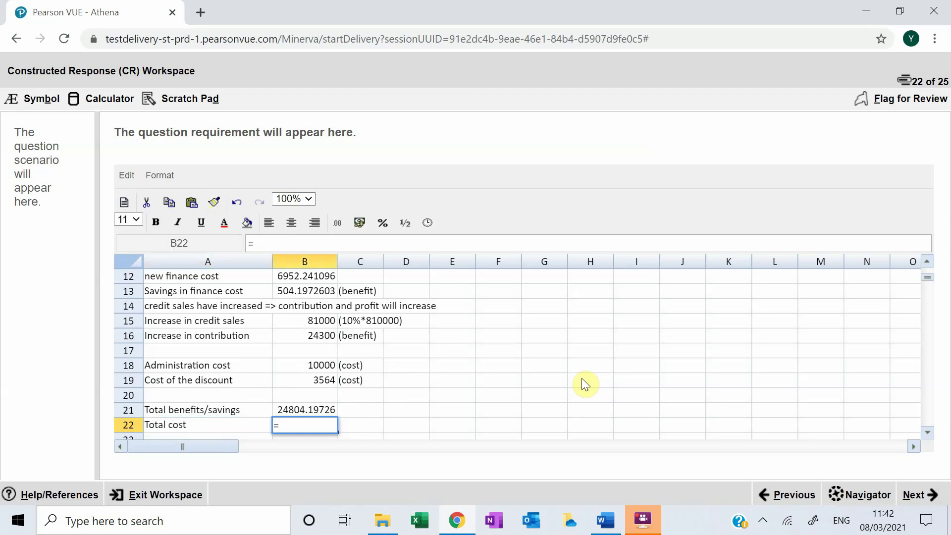
{"action": "left_click", "coordinate": [325, 369]}
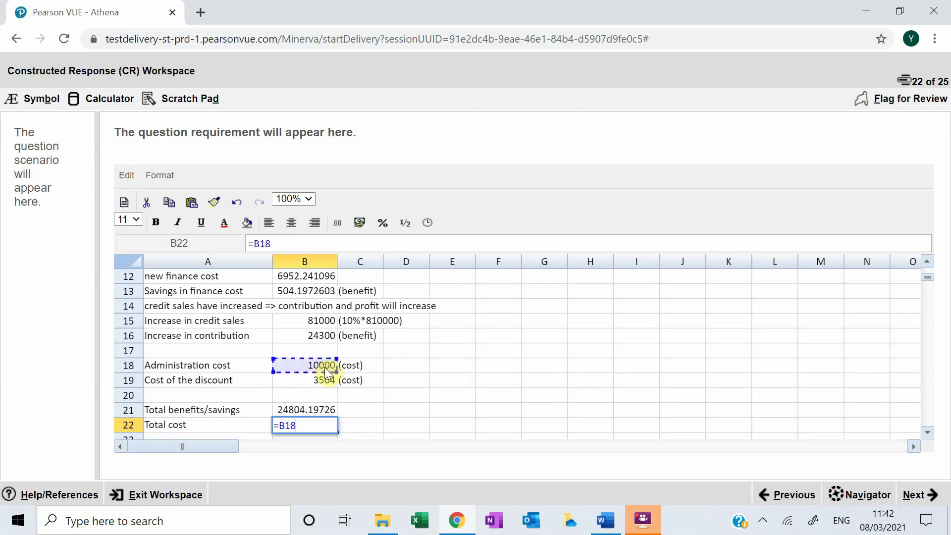
{"action": "type", "text": "+"}
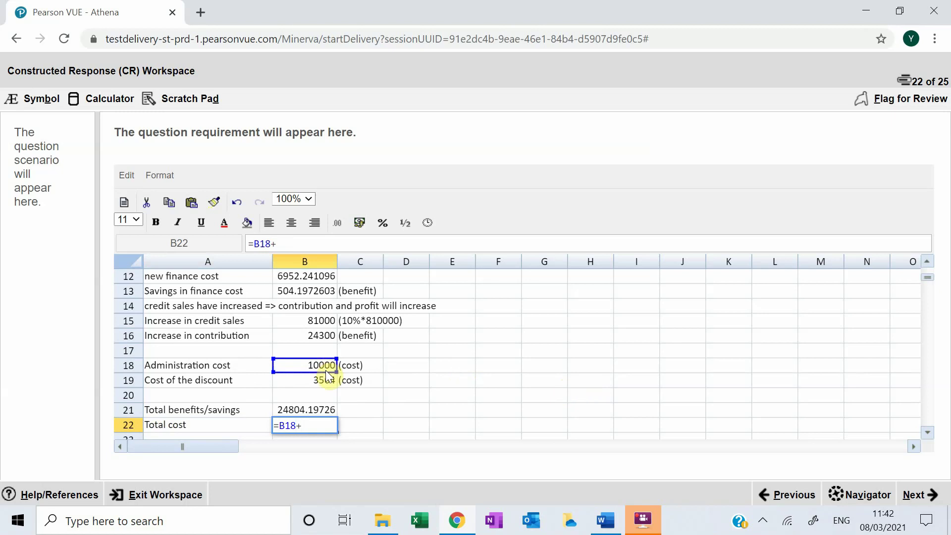
{"action": "left_click", "coordinate": [319, 381]}
{"action": "key", "text": "Return"}
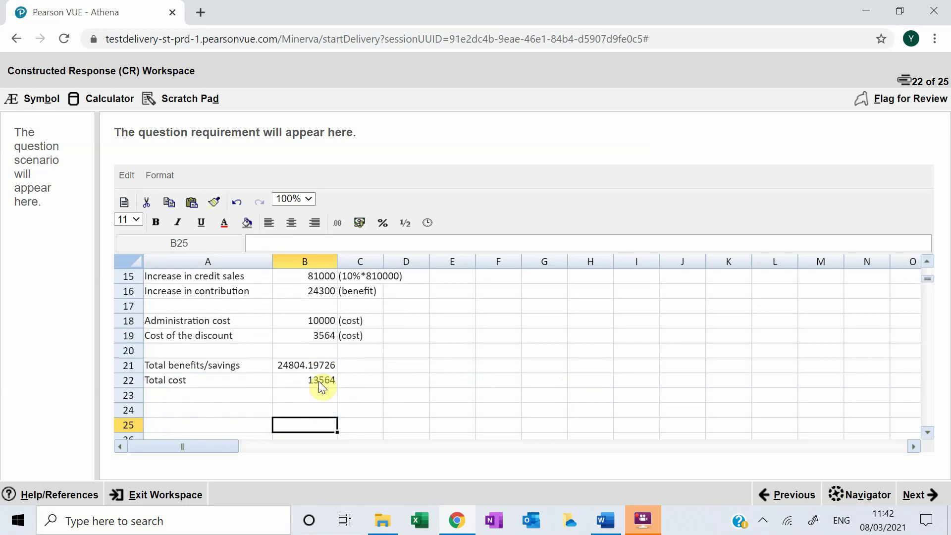
- Label A23 "Net savings/benefit" directly below the total cost row
{"action": "key", "text": "Left"}
{"action": "type", "text": "Net "}
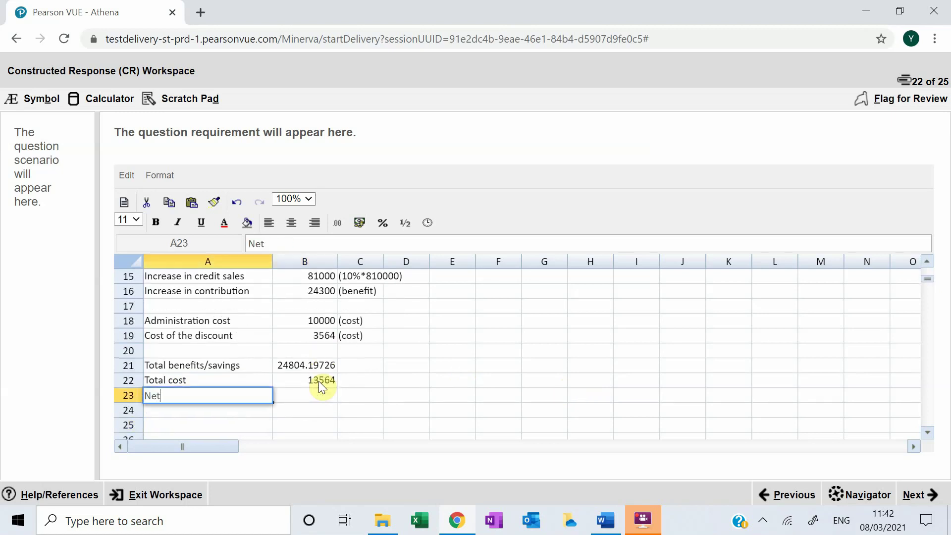
{"action": "type", "text": "savings/benefit"}
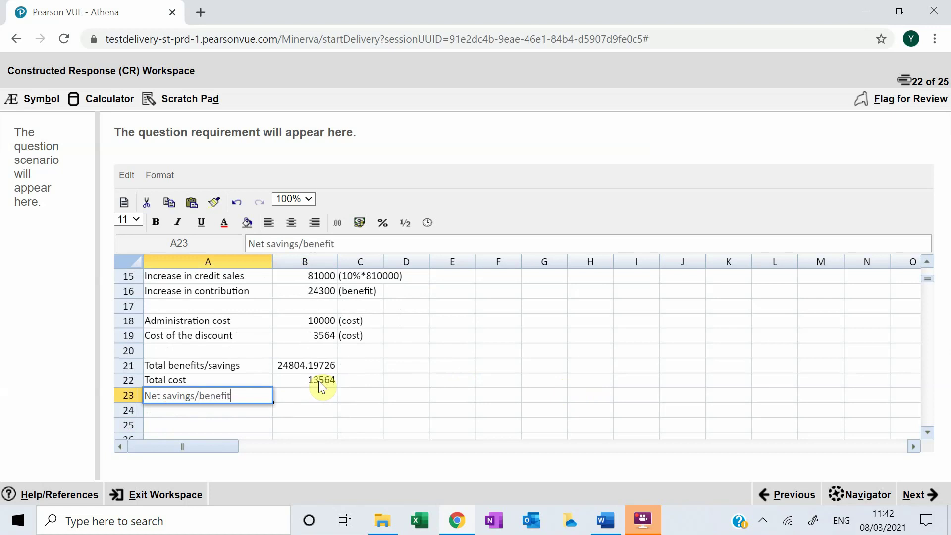
{"action": "key", "text": "Tab"}
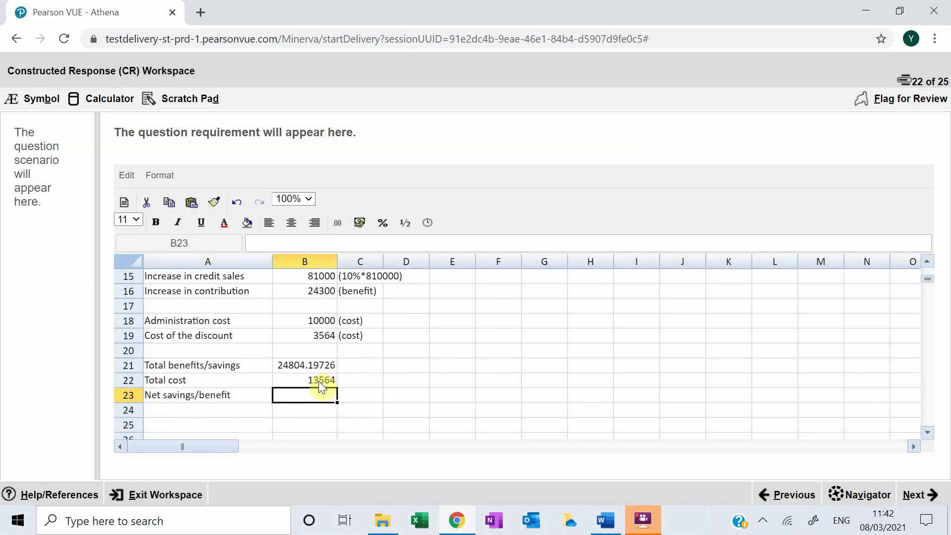
- Calculate the net savings in B23 by subtracting total cost from total benefits, =B21-B22
{"action": "type", "text": "=B21"}
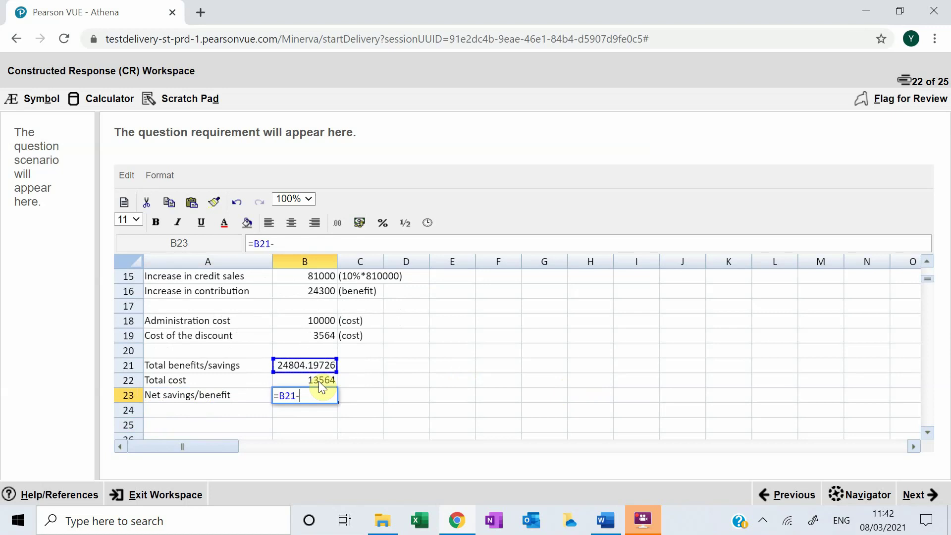
{"action": "type", "text": "-B22"}
{"action": "key", "text": "Return"}
{"action": "key", "text": "Return"}
{"action": "key", "text": "Return"}
{"action": "key", "text": "Up"}
{"action": "key", "text": "Up"}
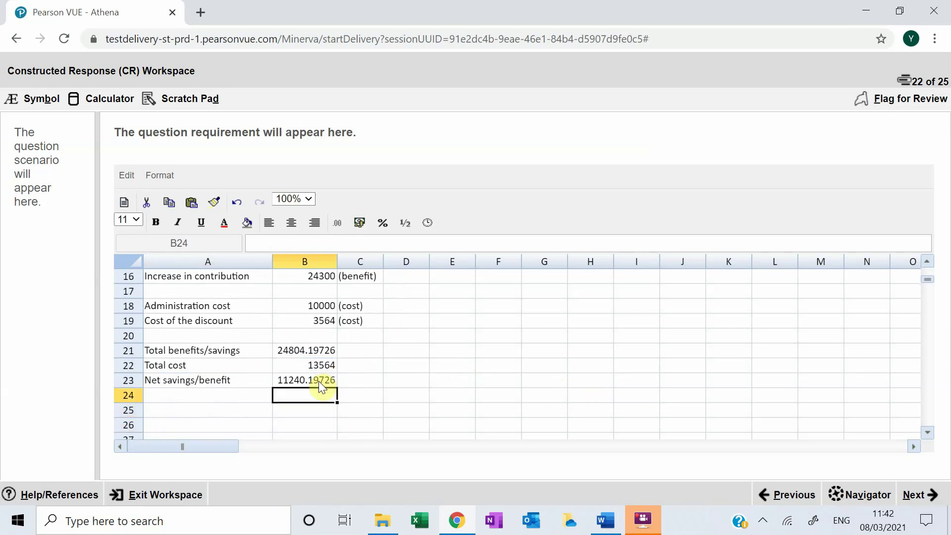
- Check the requirement in Word and conclude in A24: "Melvin Co should offer the discount as it is financially worthwhile leading to a net savings of 11,240."
{"action": "key", "text": "Left"}
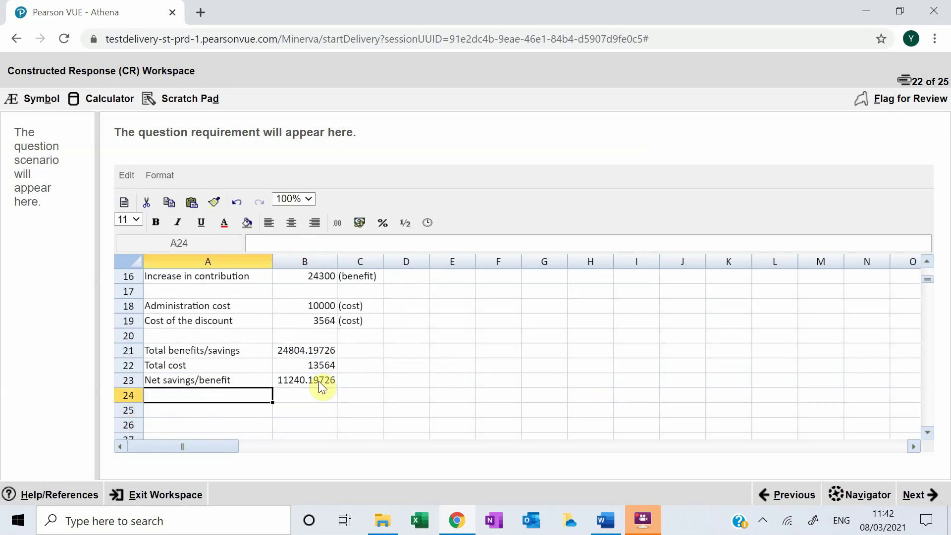
{"action": "key", "text": "alt+Tab"}
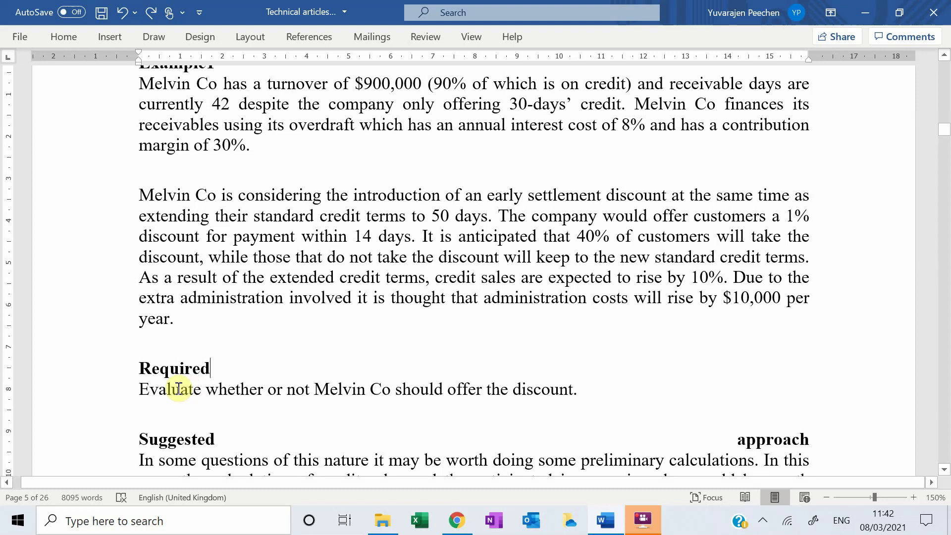
{"action": "left_click_drag", "start_coordinate": [133, 389], "coordinate": [604, 395]}
{"action": "key", "text": "alt+Tab"}
{"action": "type", "text": "Melvin co"}
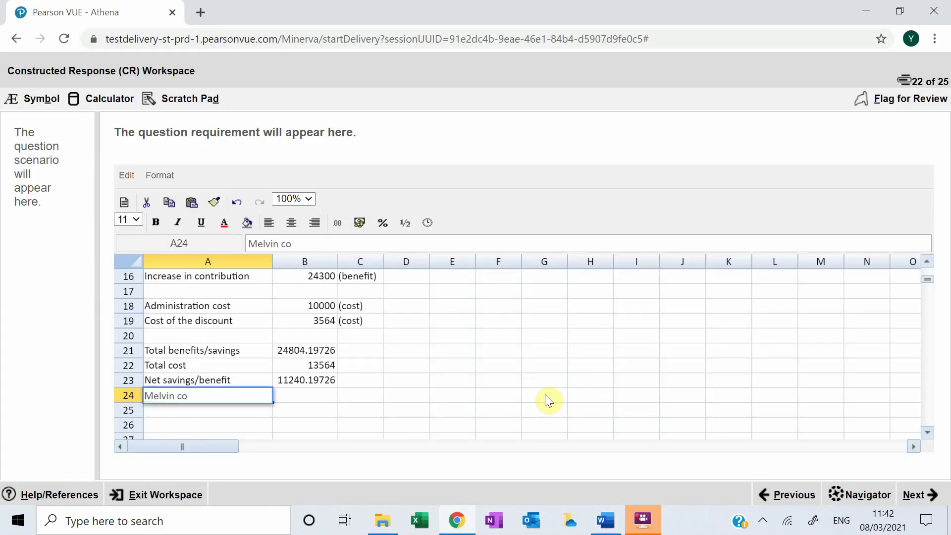
{"action": "key", "text": "BackSpace"}
{"action": "key", "text": "BackSpace"}
{"action": "type", "text": "Co should offer the dis"}
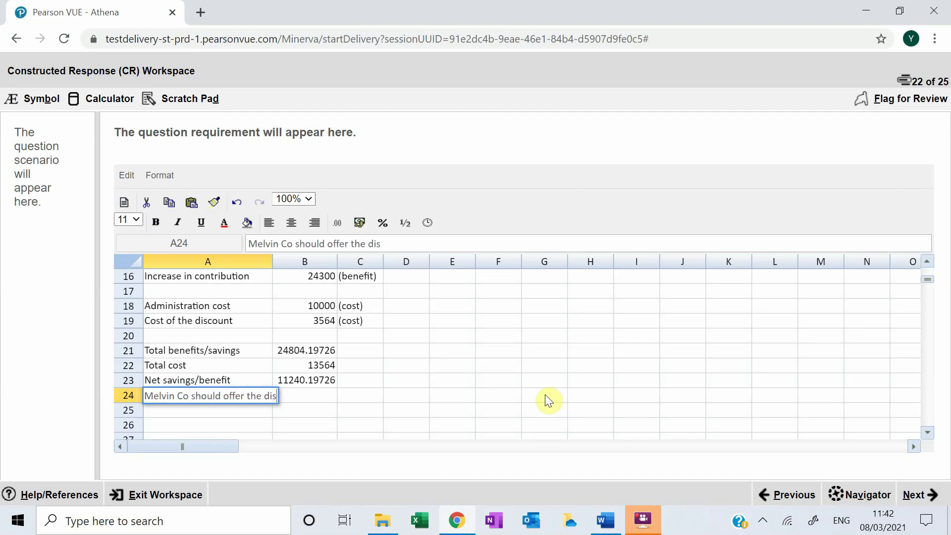
{"action": "type", "text": "count a"}
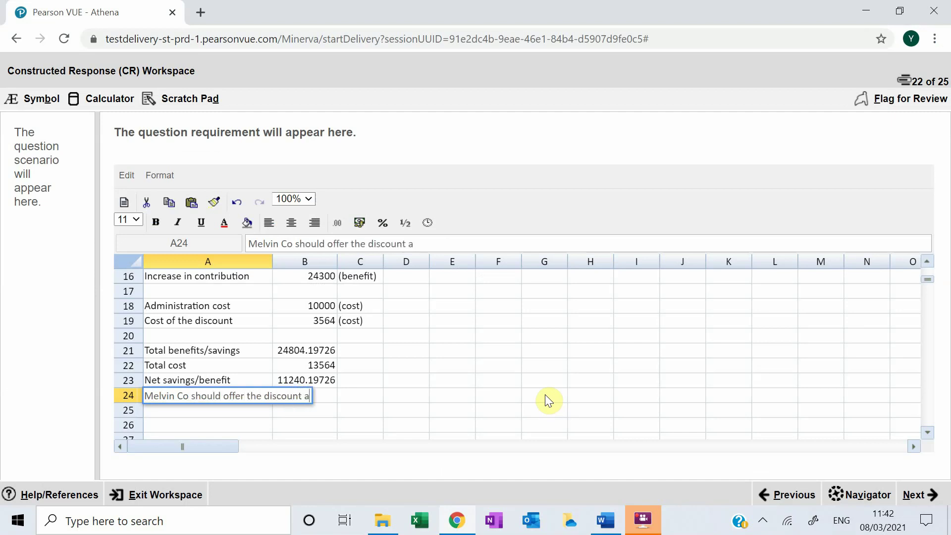
{"action": "type", "text": "s it is fi"}
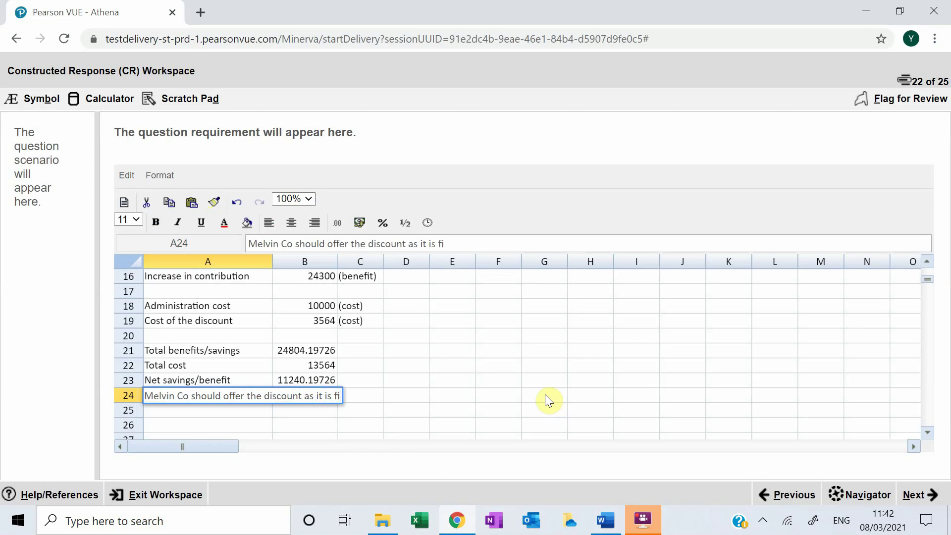
{"action": "type", "text": "nancially worthwhile"}
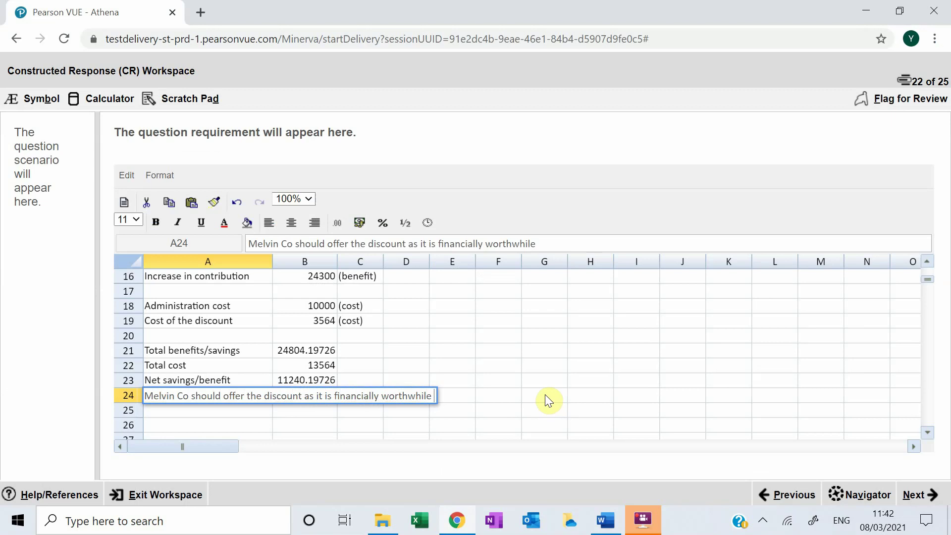
{"action": "type", "text": " leading to "}
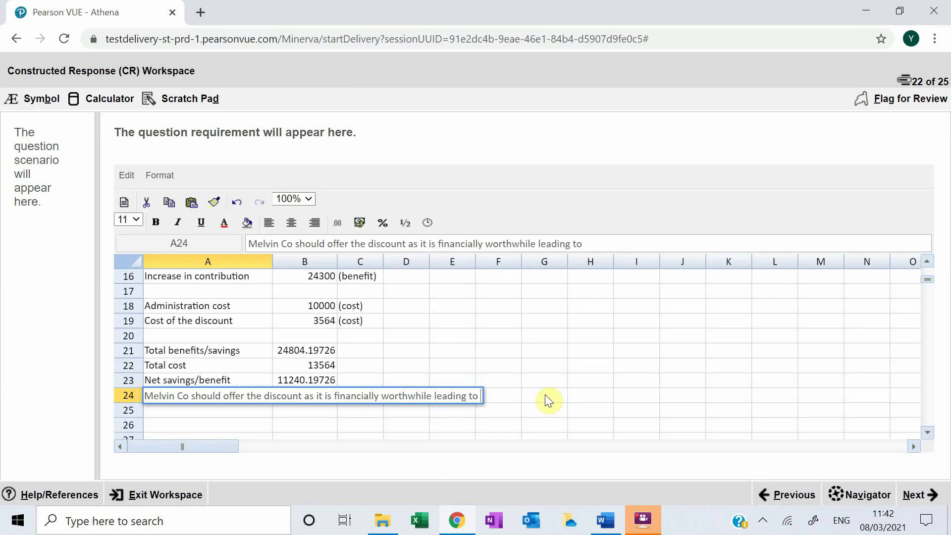
{"action": "type", "text": "a net savin"}
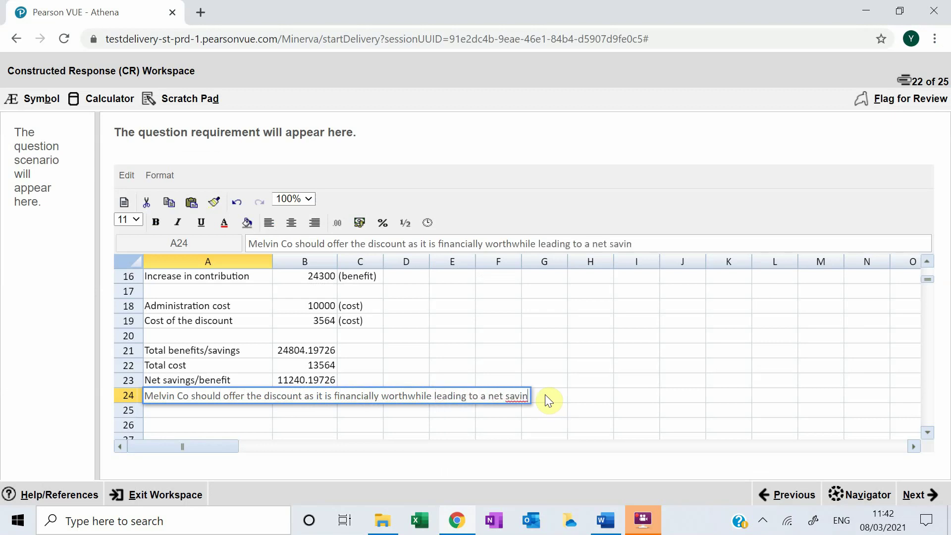
{"action": "type", "text": "gs of 11,240."}
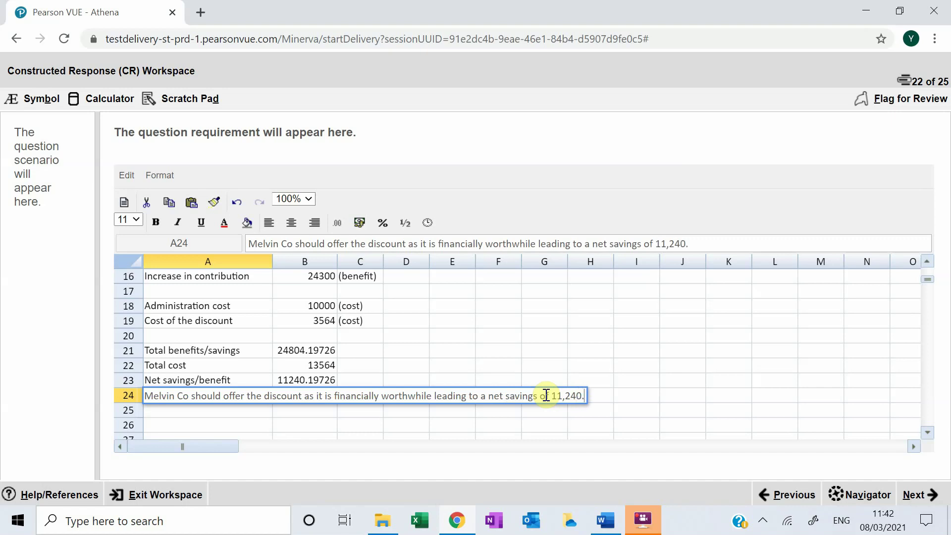
{"action": "key", "text": "Return"}
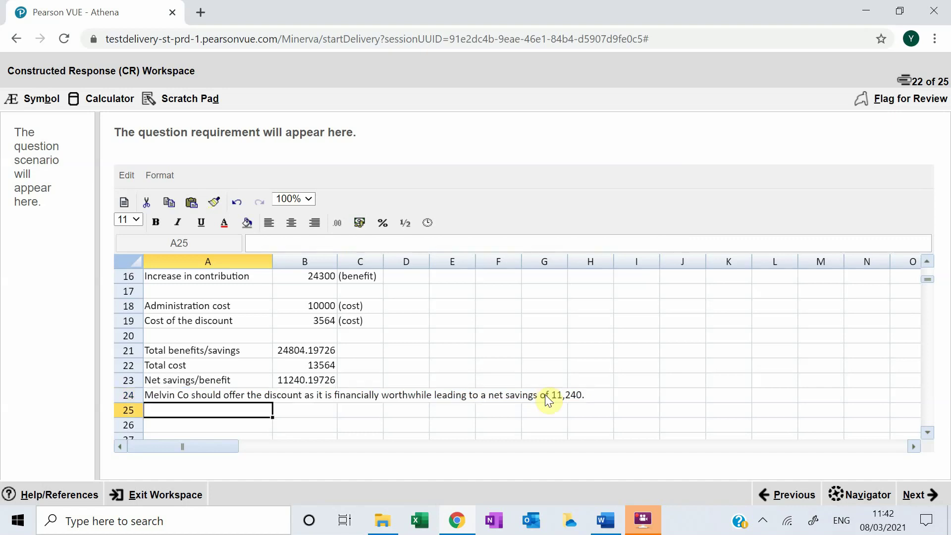